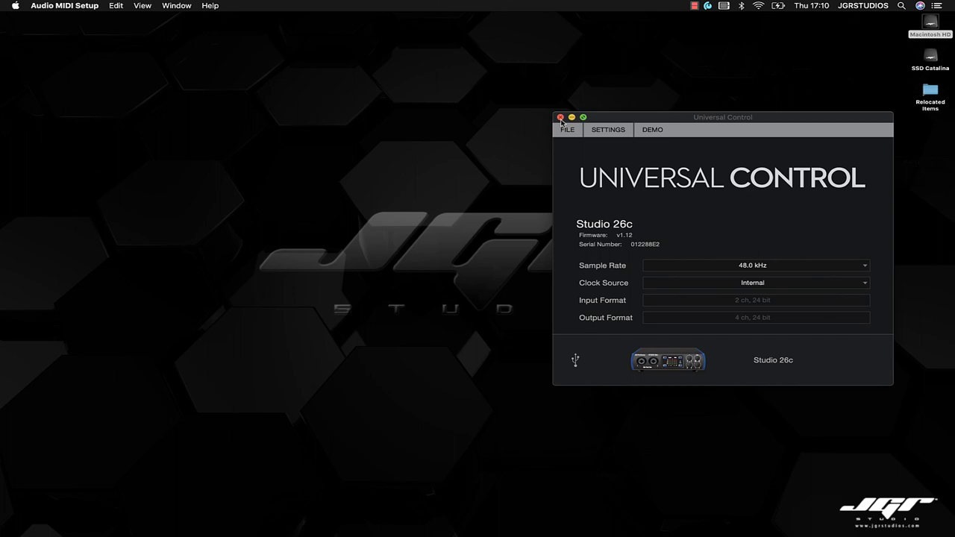
# Step: Close the Universal Control window and launch Studio One 4
pyautogui.moveTo(643, 119); pyautogui.dragTo(402, 138)
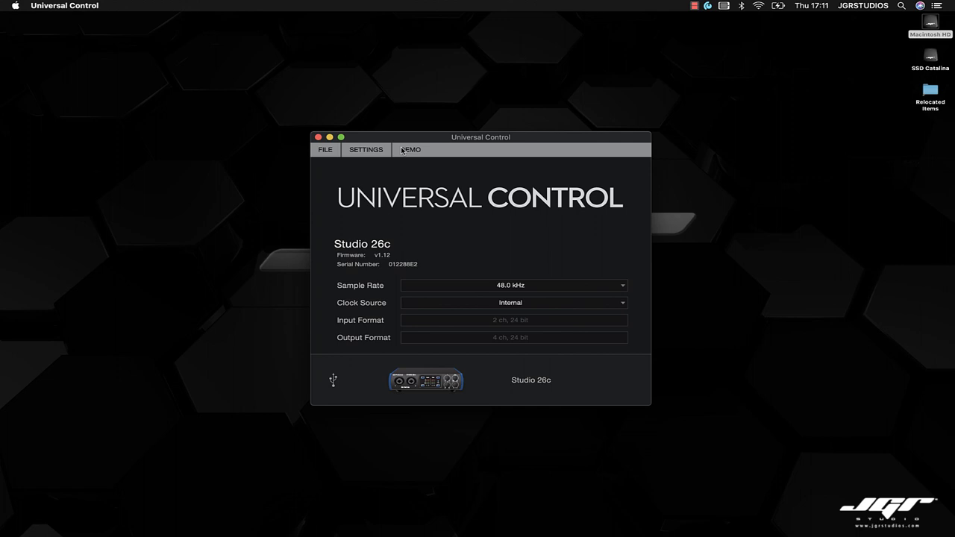
pyautogui.press('super+w')
pyautogui.moveTo(339, 526)
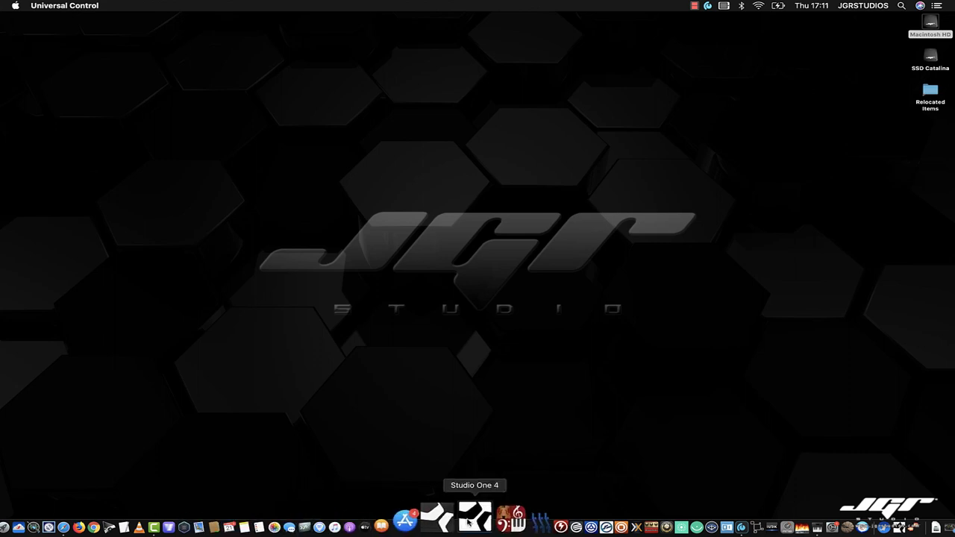
pyautogui.click(468, 522)
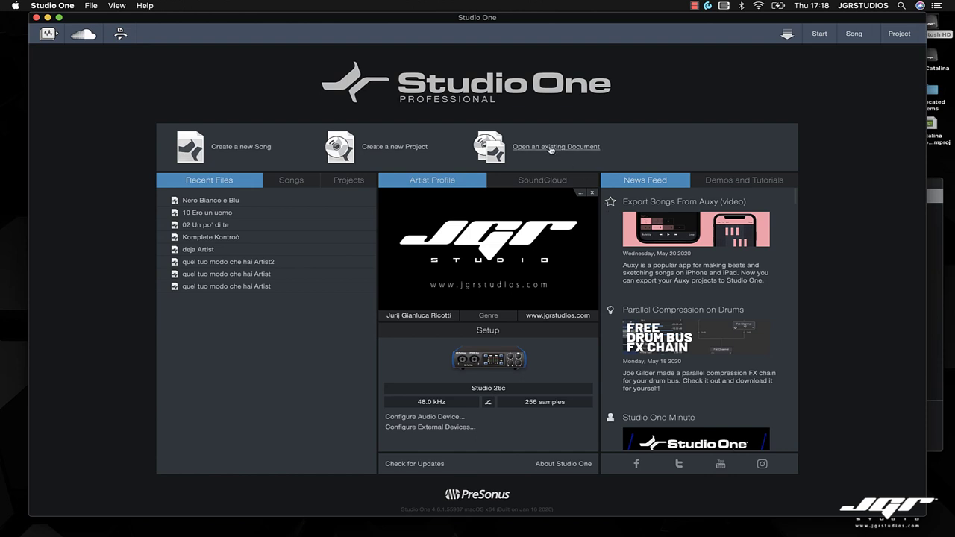
# Step: Switch to macOS System Preferences and open the Security & Privacy settings
pyautogui.click(16, 6)
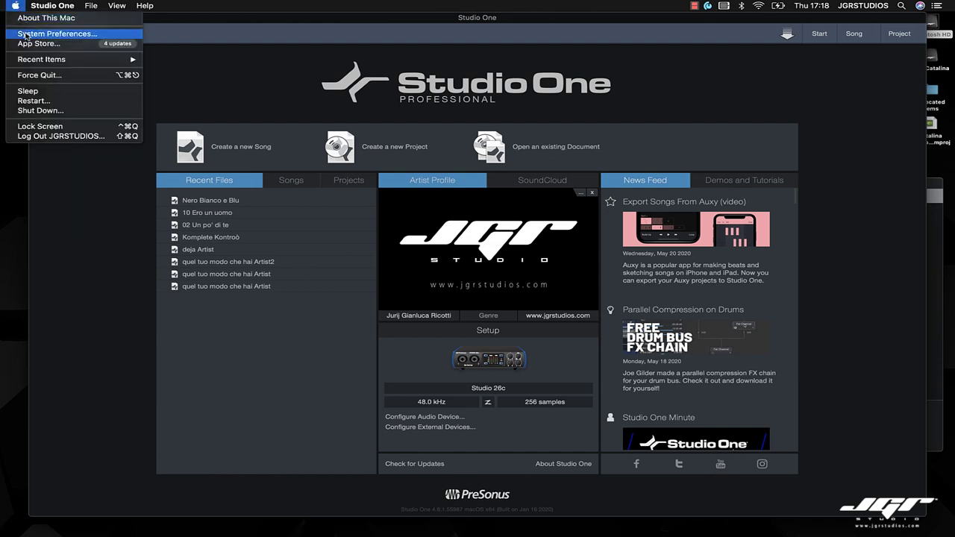
pyautogui.click(27, 35)
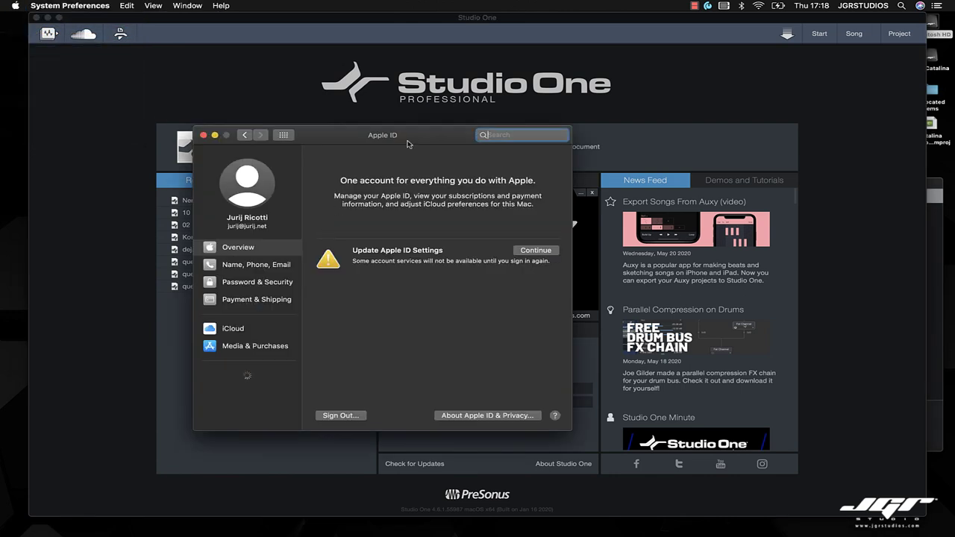
pyautogui.moveTo(407, 141); pyautogui.dragTo(448, 102)
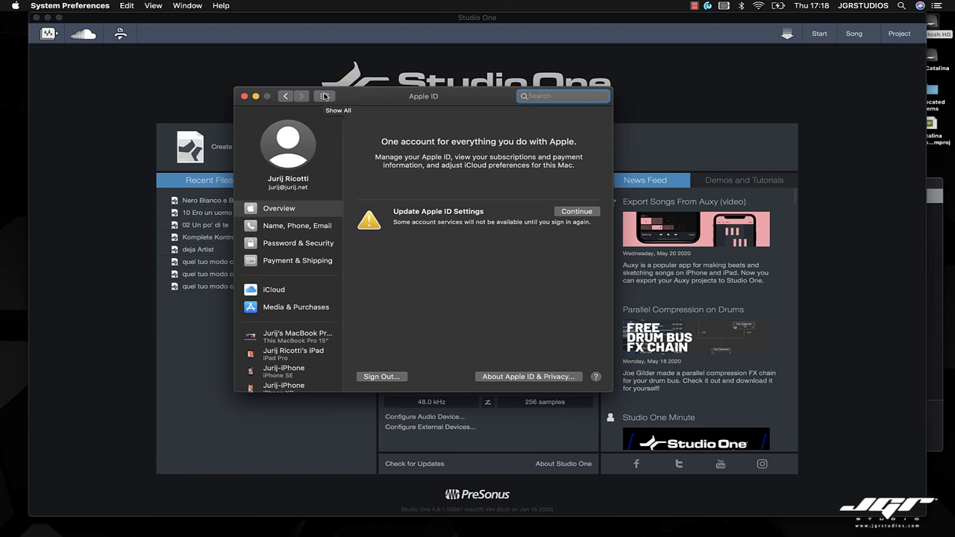
pyautogui.click(324, 97)
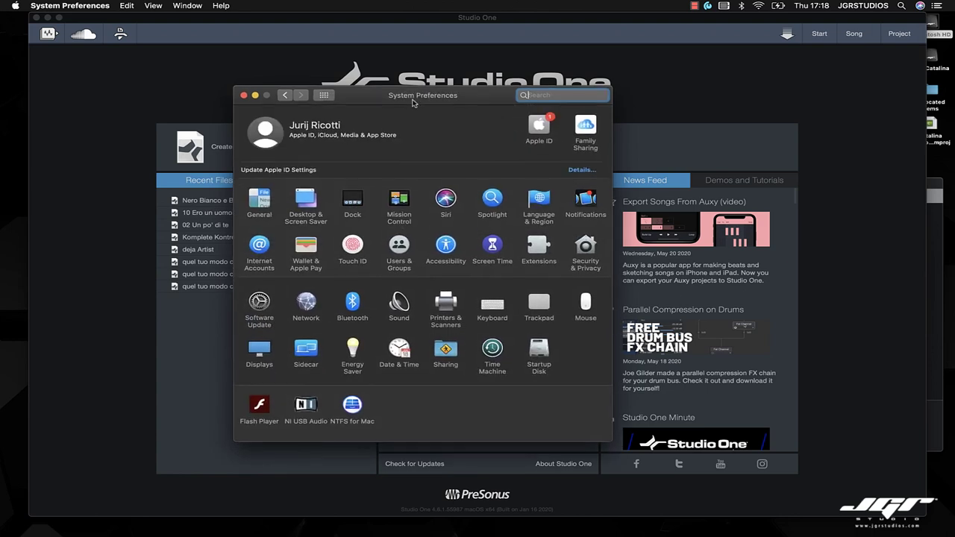
pyautogui.moveTo(402, 99); pyautogui.dragTo(418, 67)
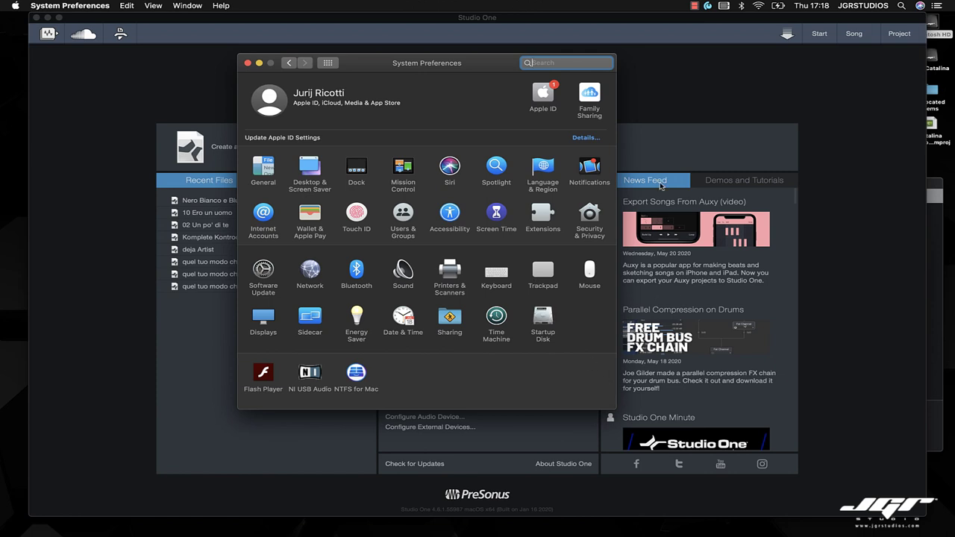
pyautogui.click(590, 218)
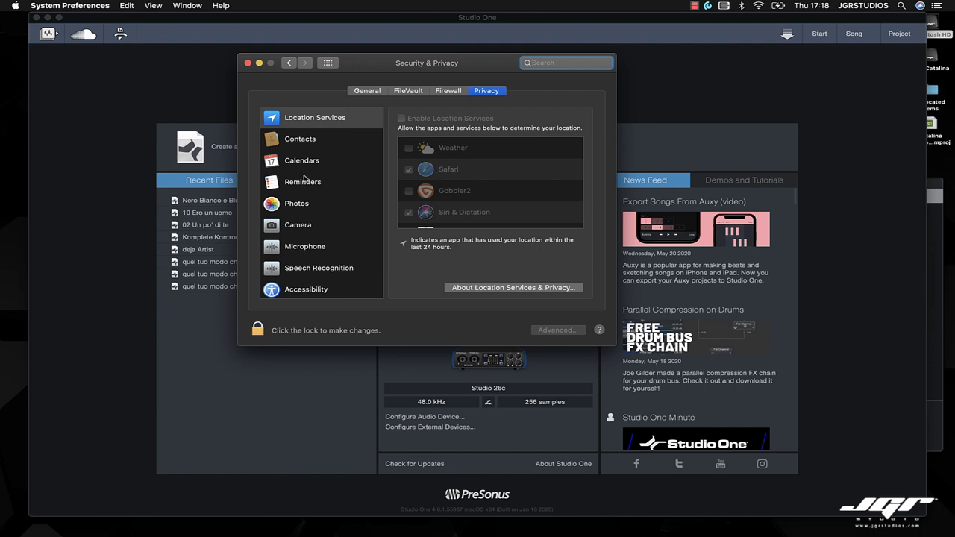
# Step: Examine which apps are permitted in the privacy categories Contacts, Calendars, Reminders, Photos, Camera and Microphone
pyautogui.scroll(-5, 304, 175)
pyautogui.scroll(-2, 303, 175)
pyautogui.scroll(7, 304, 176)
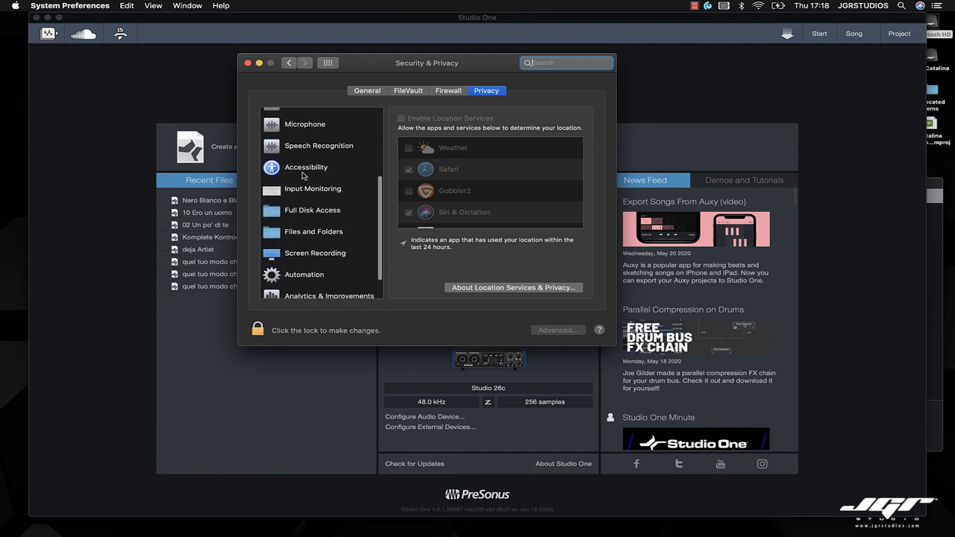
pyautogui.scroll(-5, 304, 176)
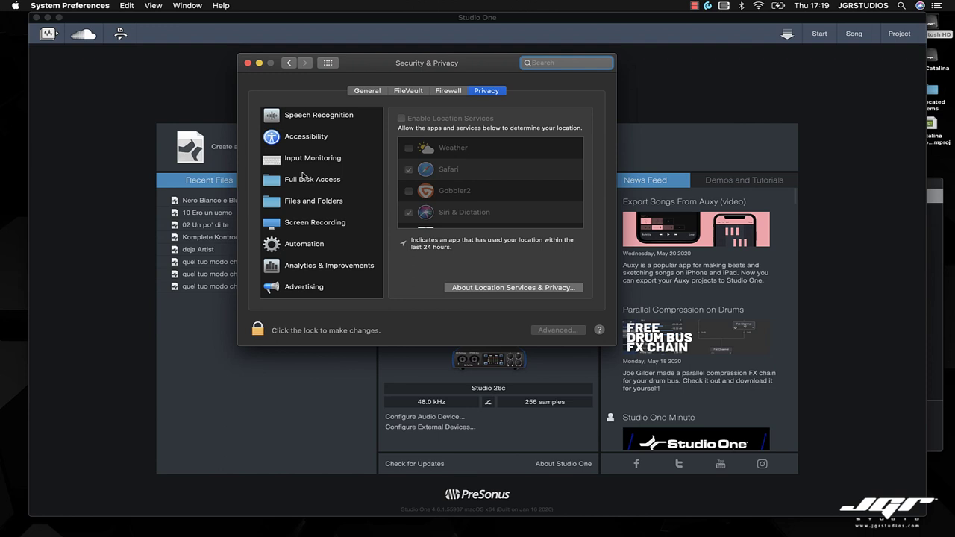
pyautogui.scroll(5, 303, 177)
pyautogui.click(316, 142)
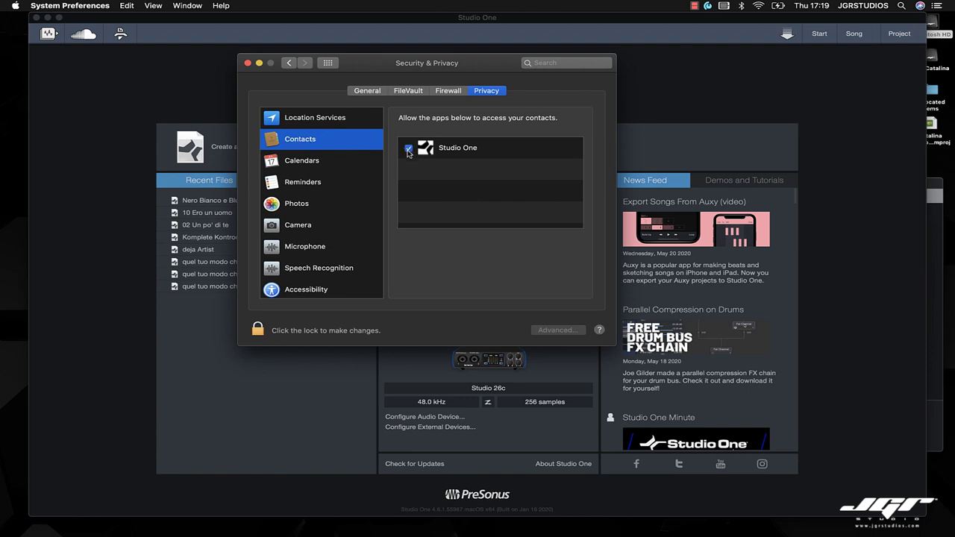
pyautogui.click(306, 159)
pyautogui.click(323, 188)
pyautogui.click(323, 212)
pyautogui.click(325, 225)
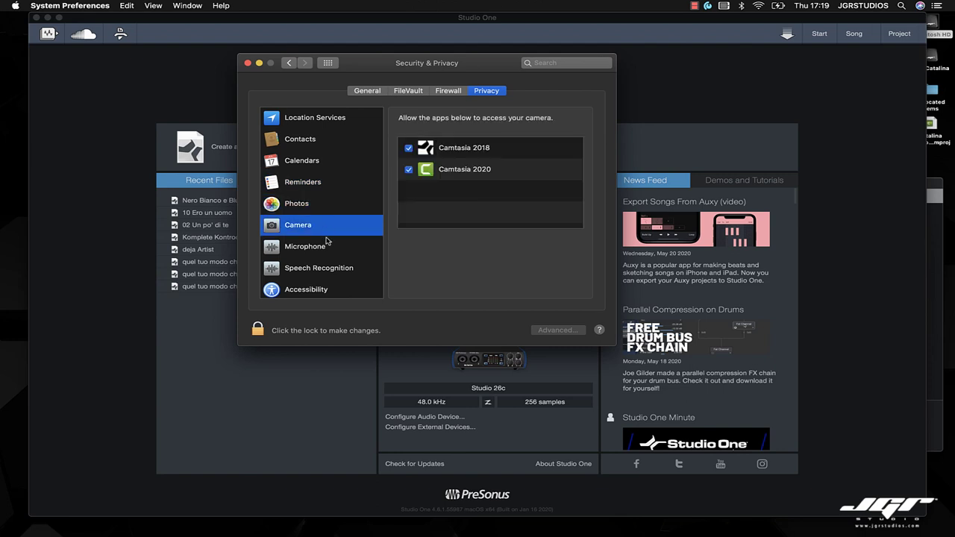
pyautogui.click(327, 245)
pyautogui.click(325, 226)
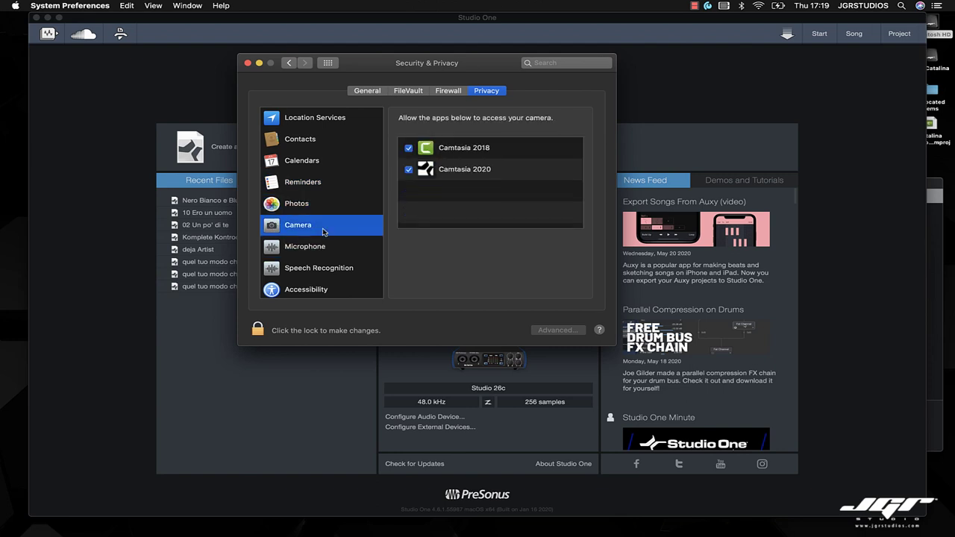
pyautogui.click(323, 244)
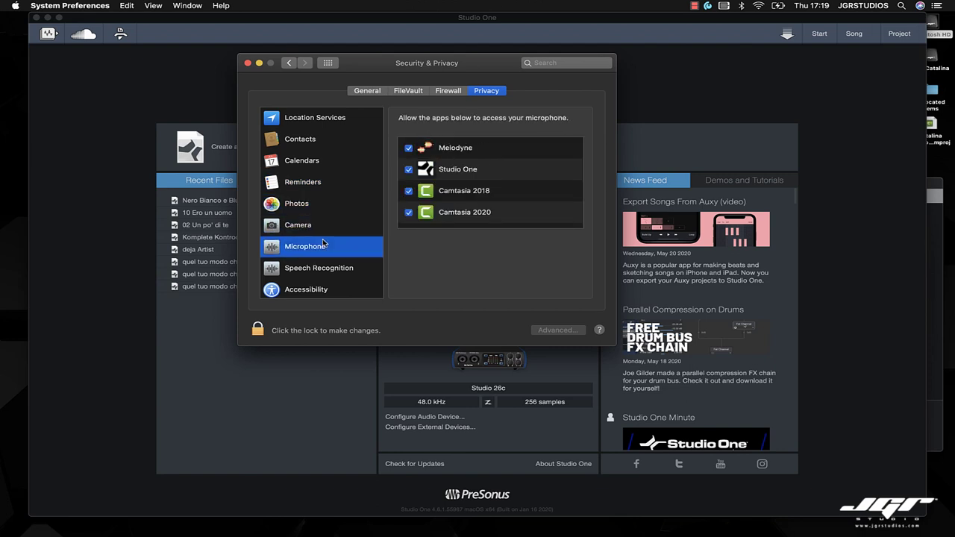
# Step: Unlock the privacy settings and grant full disk access to Studio One, quitting it now, and to Camtasia 2020, postponing its quit
pyautogui.scroll(-3, 323, 244)
pyautogui.click(311, 242)
pyautogui.click(314, 263)
pyautogui.scroll(-2, 314, 265)
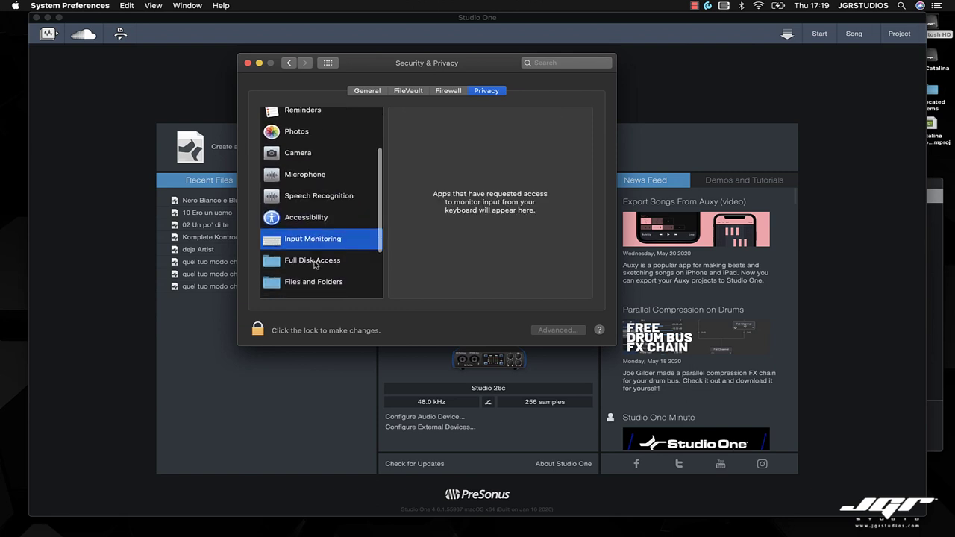
pyautogui.click(314, 263)
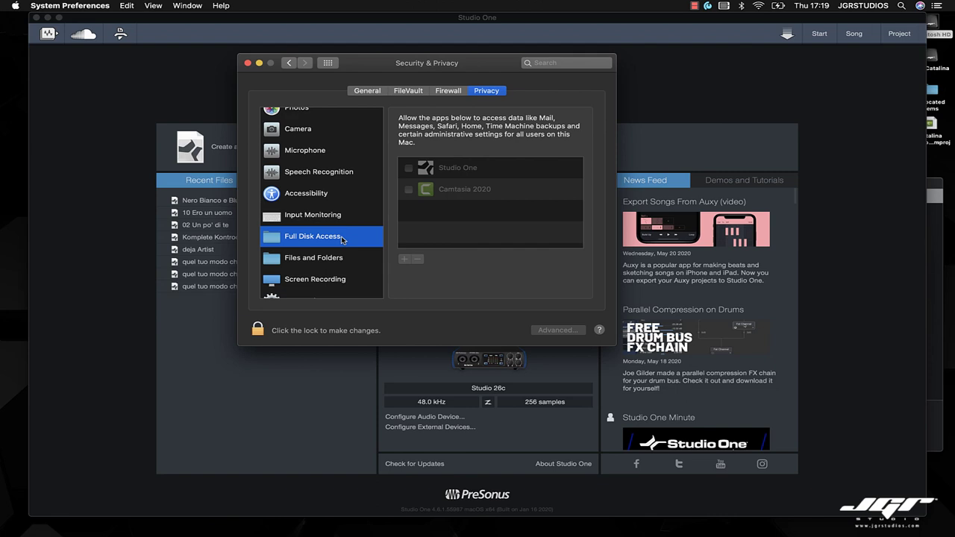
pyautogui.click(258, 330)
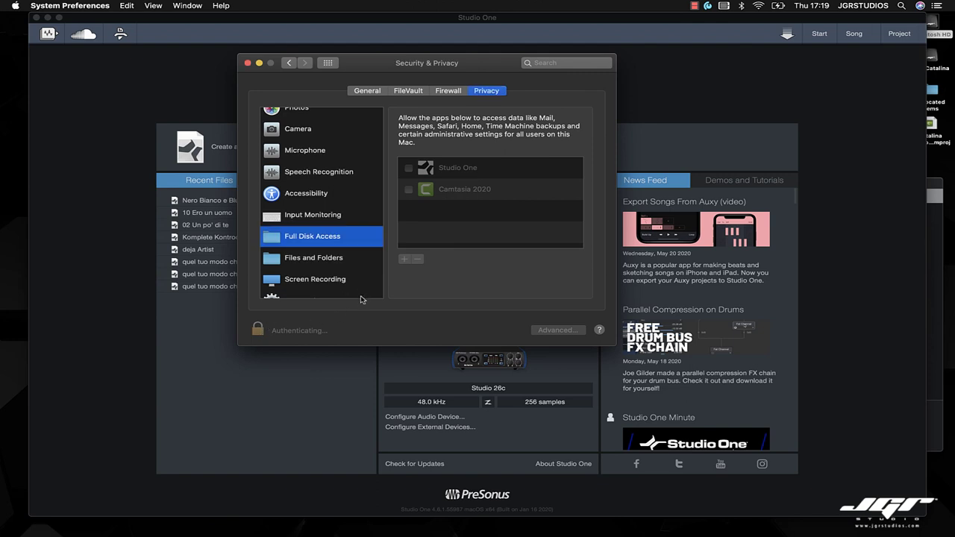
pyautogui.click(408, 168)
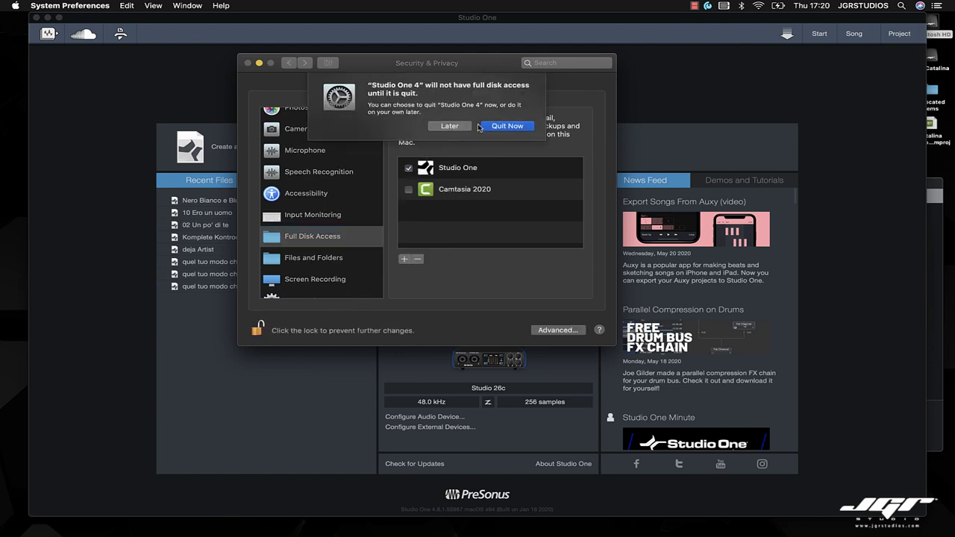
pyautogui.click(496, 127)
pyautogui.click(408, 190)
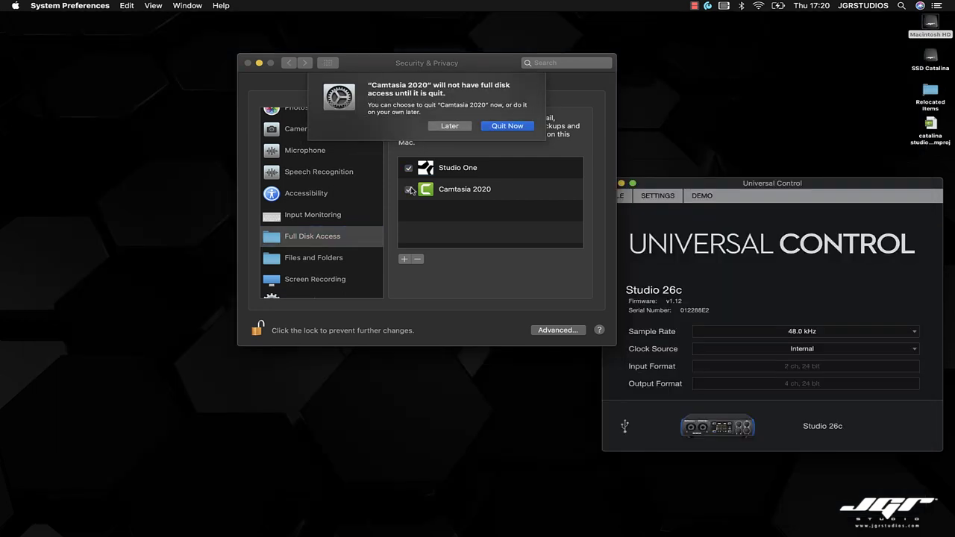
pyautogui.click(451, 127)
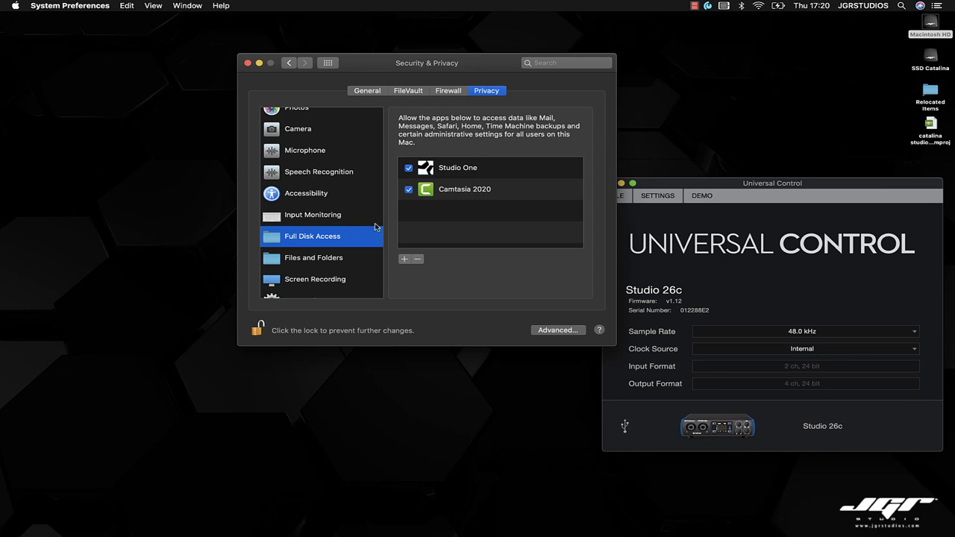
# Step: Try to add Studio One 4 from the Applications folder to the Files and Folders access list
pyautogui.click(333, 257)
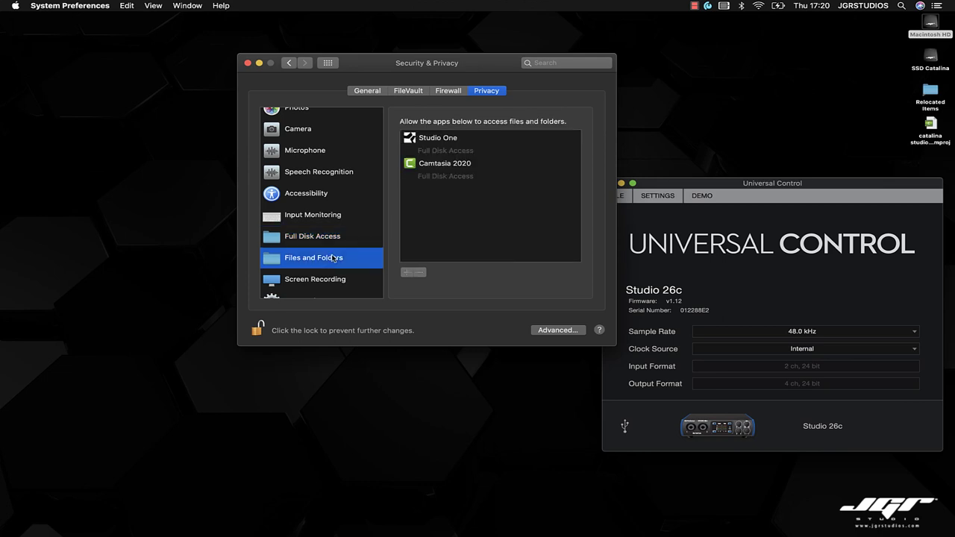
pyautogui.click(468, 151)
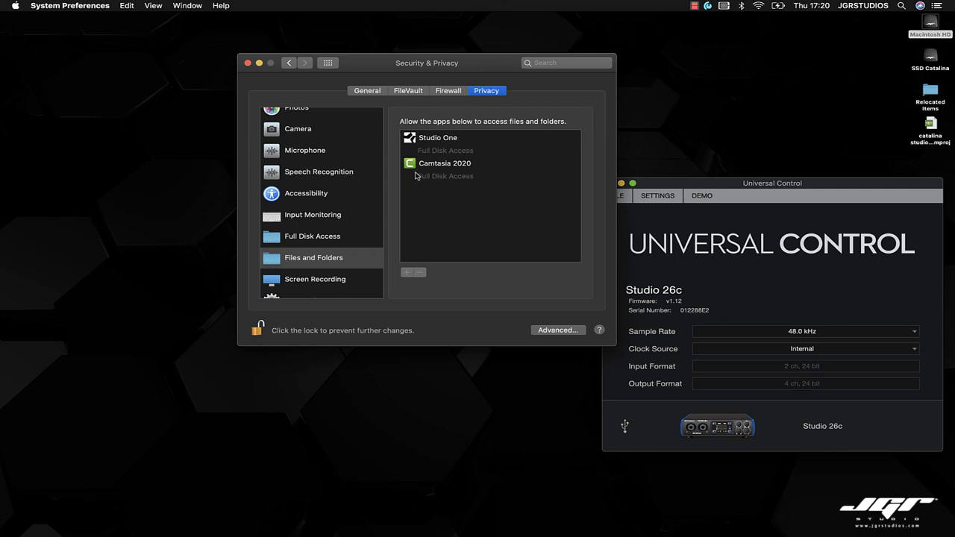
pyautogui.click(359, 233)
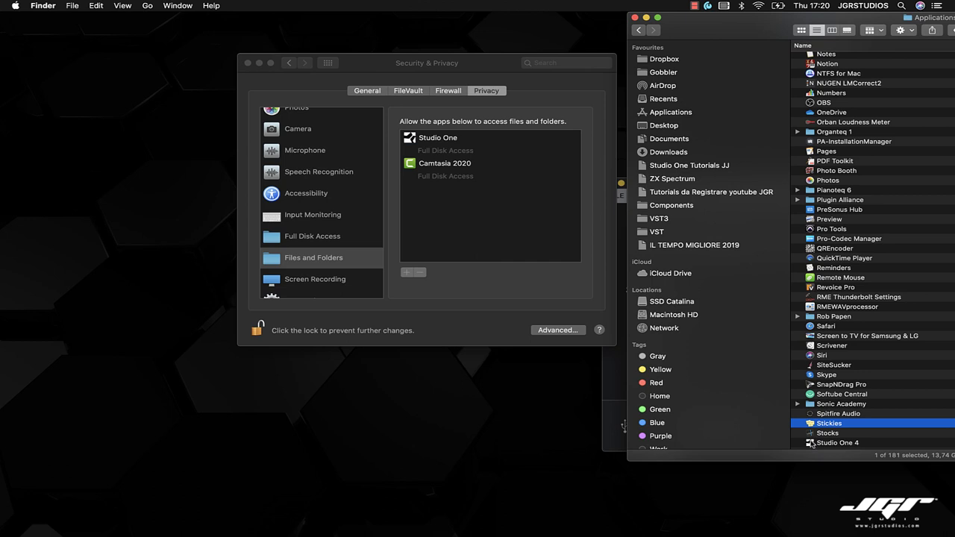
pyautogui.moveTo(814, 443); pyautogui.dragTo(495, 226)
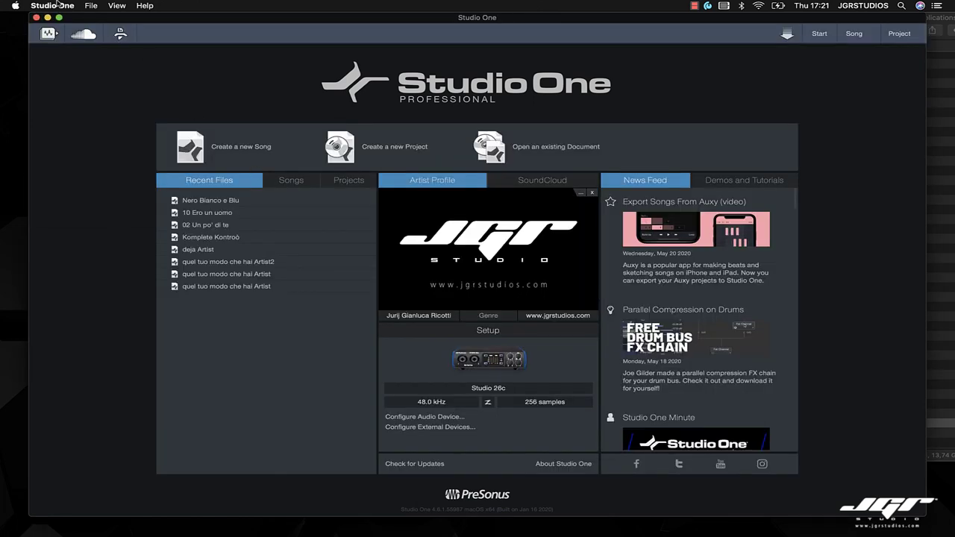
# Step: Activate the purchased version of Studio One using an existing product key from the account
pyautogui.click(57, 4)
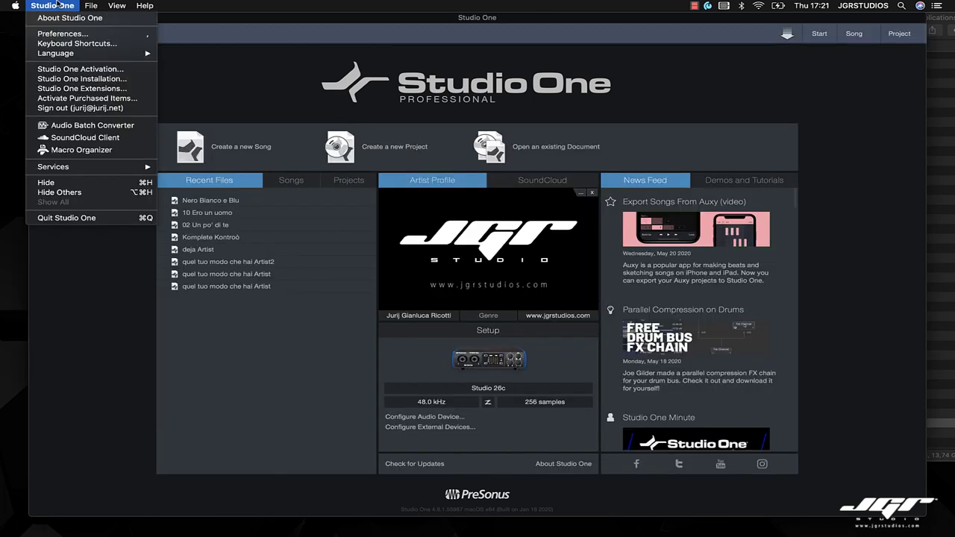
pyautogui.click(80, 70)
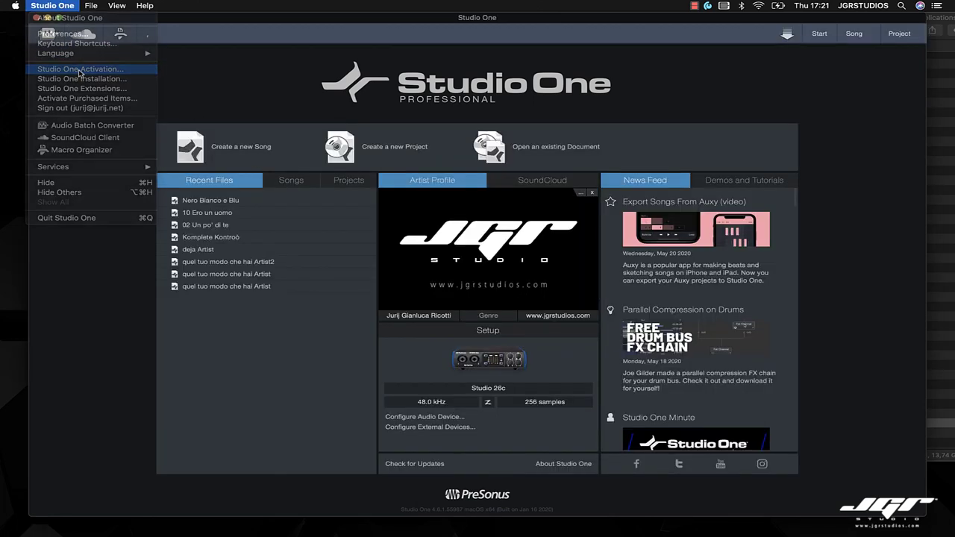
pyautogui.click(572, 241)
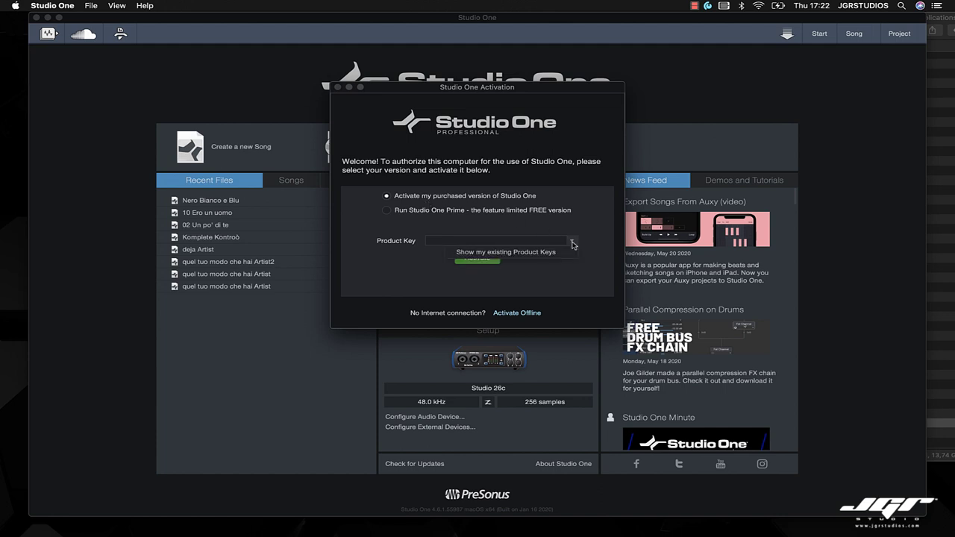
pyautogui.click(560, 254)
pyautogui.click(547, 264)
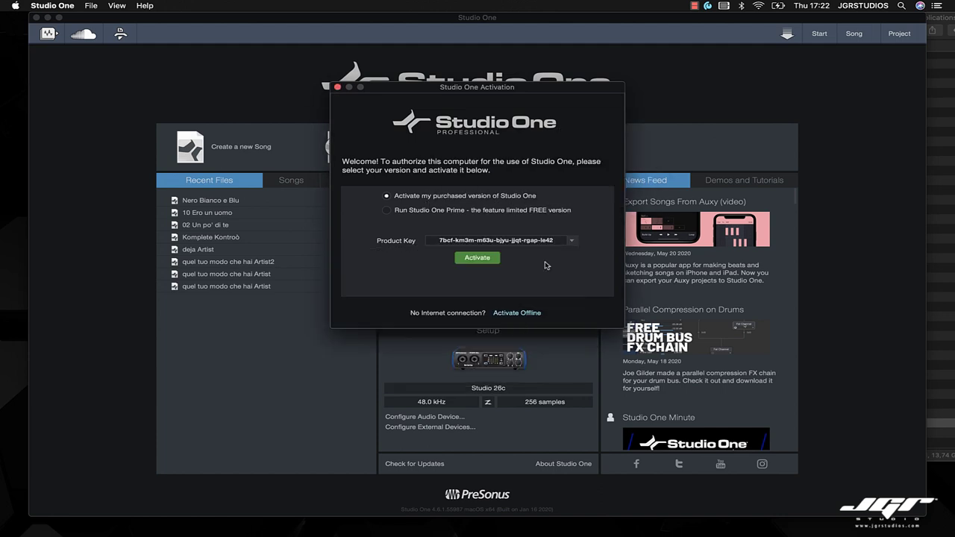
pyautogui.click(483, 259)
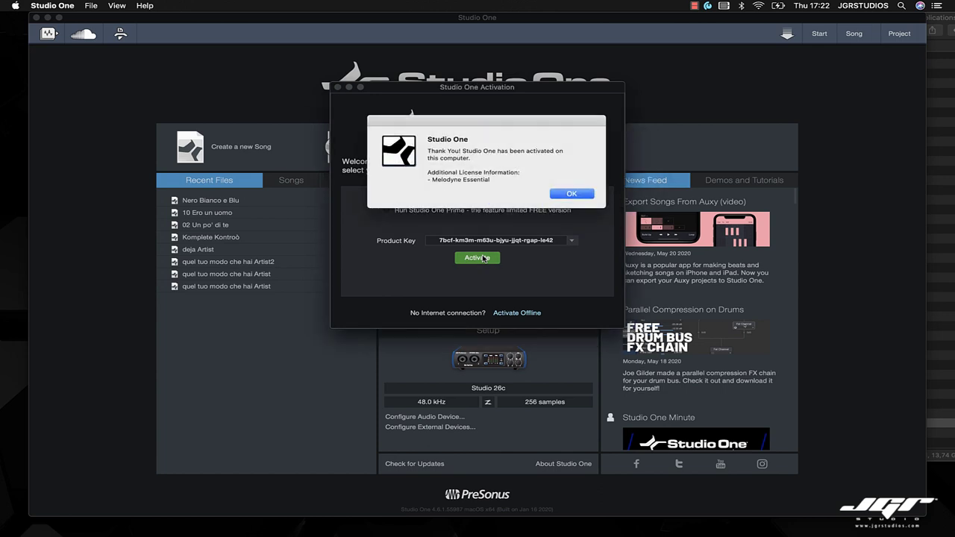
pyautogui.click(570, 192)
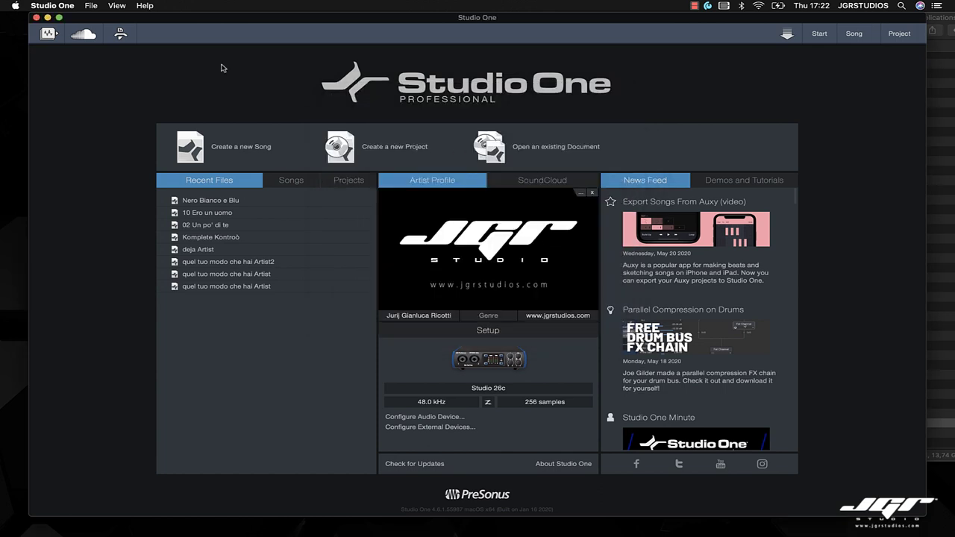
# Step: Open the Studio One installation window and examine the Instruments packages: Presence XT Core Library, Artist Instrument Library and Impact Drum Kits
pyautogui.click(91, 6)
pyautogui.moveTo(65, 5)
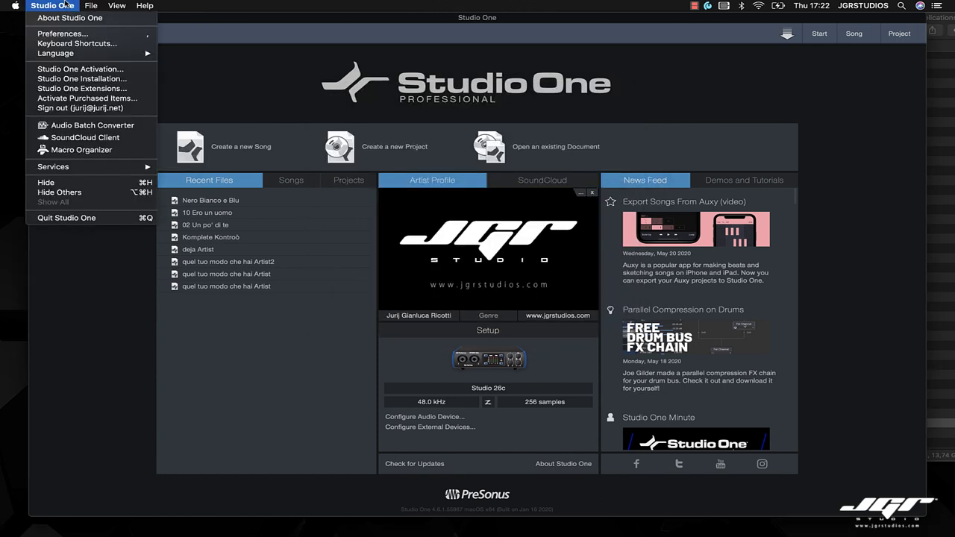
pyautogui.click(83, 80)
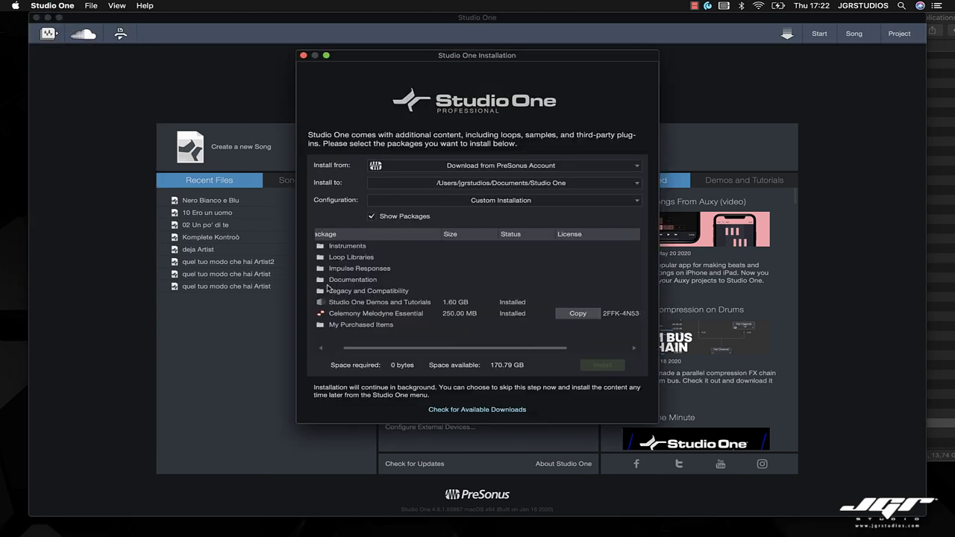
pyautogui.click(334, 247)
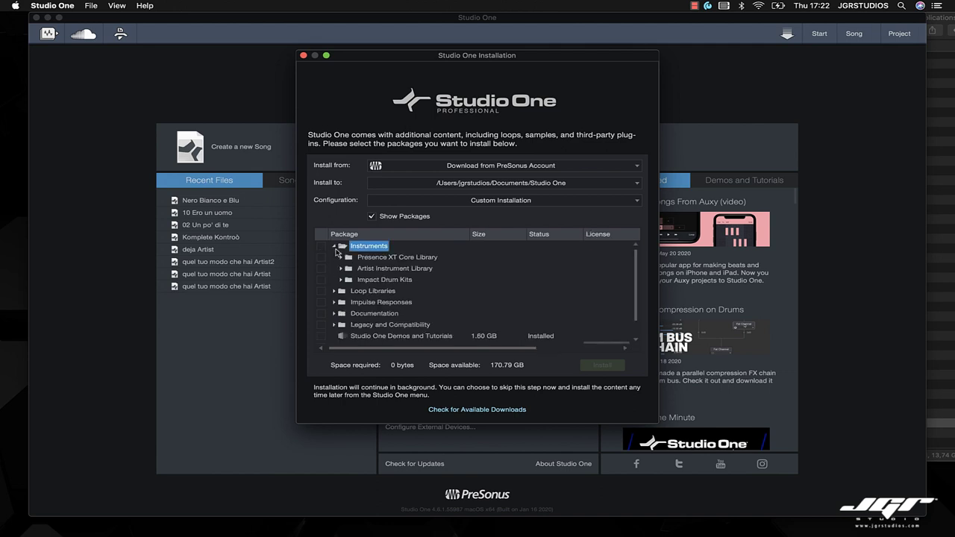
pyautogui.click(341, 258)
pyautogui.click(342, 258)
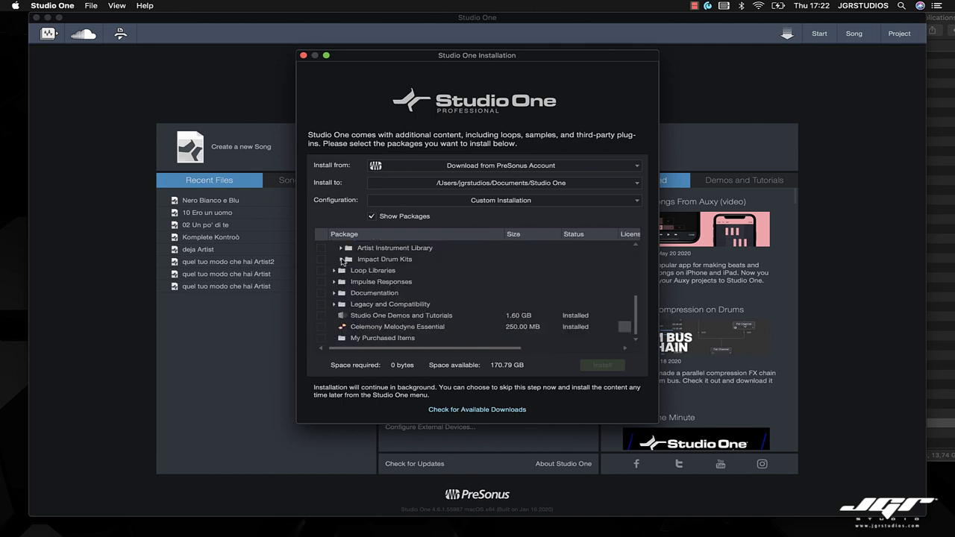
pyautogui.click(341, 258)
pyautogui.click(341, 257)
pyautogui.click(341, 268)
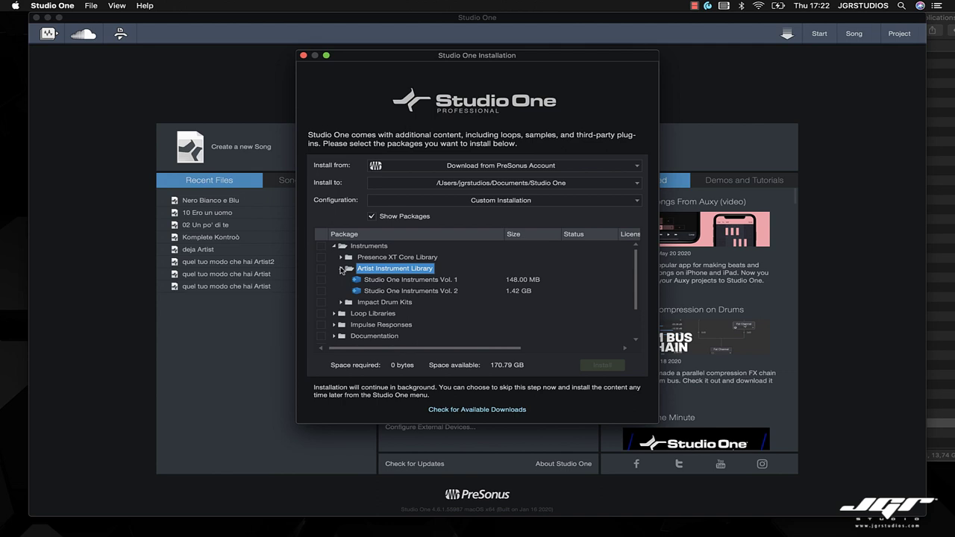
pyautogui.click(341, 269)
pyautogui.click(341, 281)
pyautogui.click(341, 281)
pyautogui.click(334, 291)
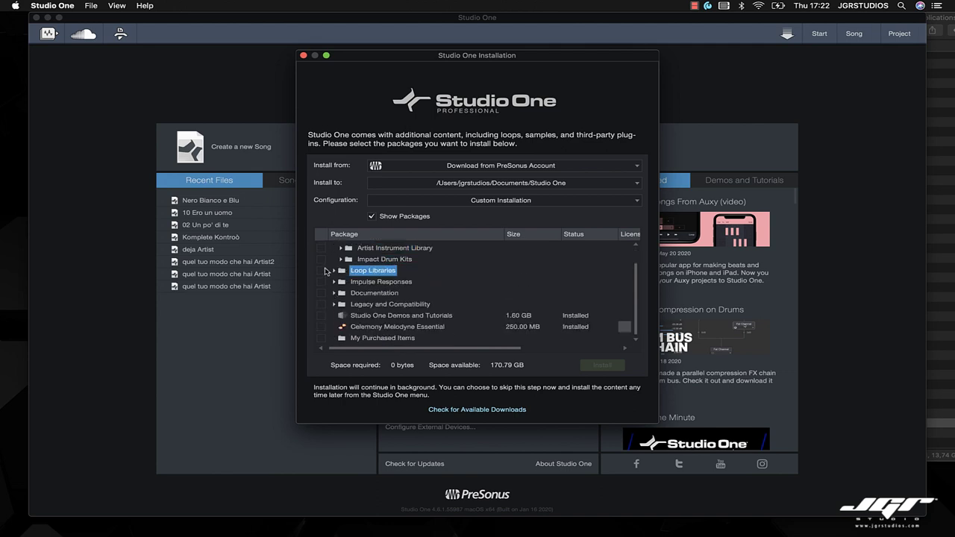
# Step: Examine the contents of My Purchased Items, including Ampire, Ampire XT Metal Pack, Fat Channel XT and Presence XT Editor Installer
pyautogui.click(343, 337)
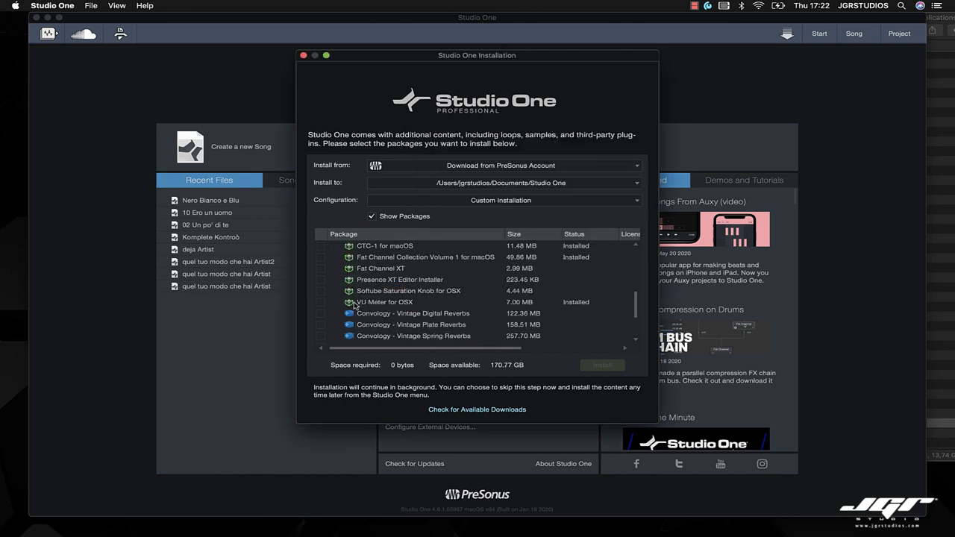
pyautogui.click(355, 282)
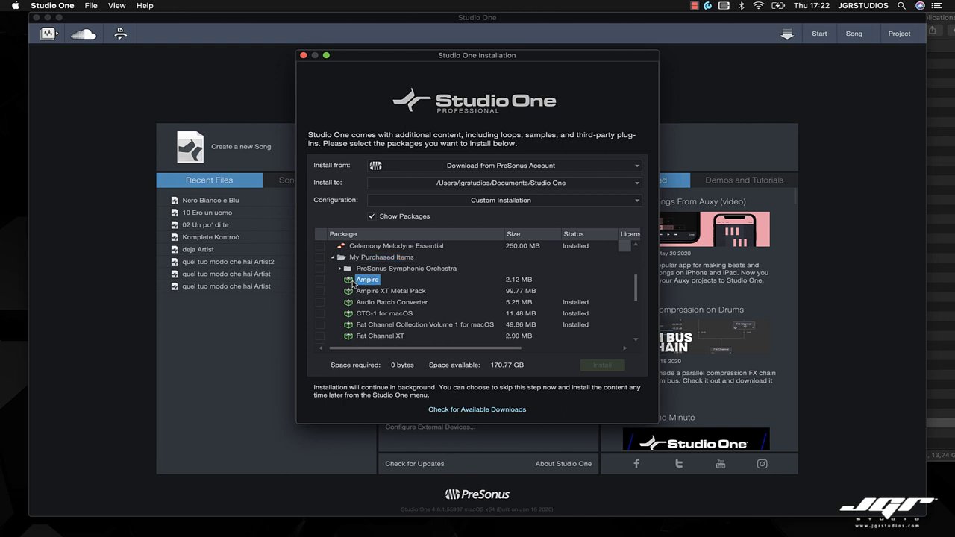
pyautogui.click(350, 292)
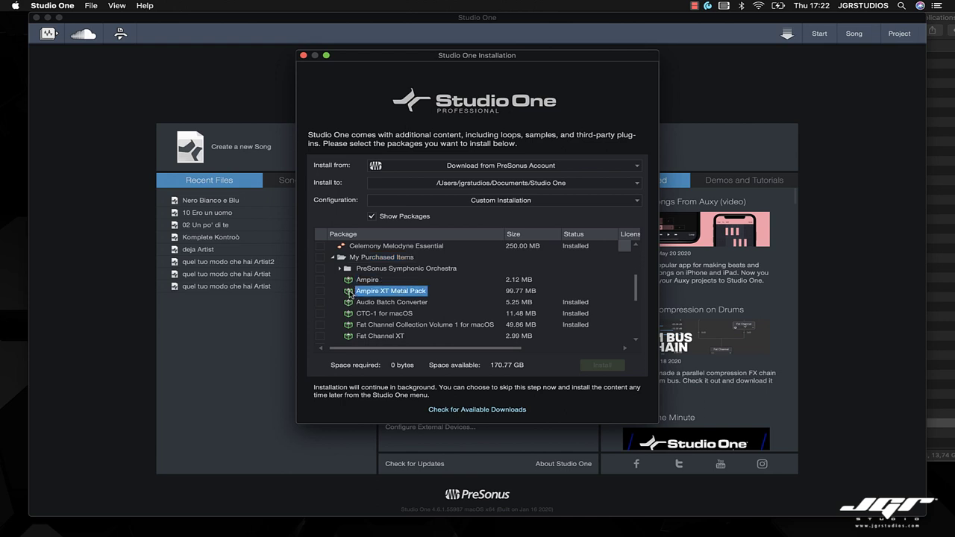
pyautogui.scroll(-5, 350, 293)
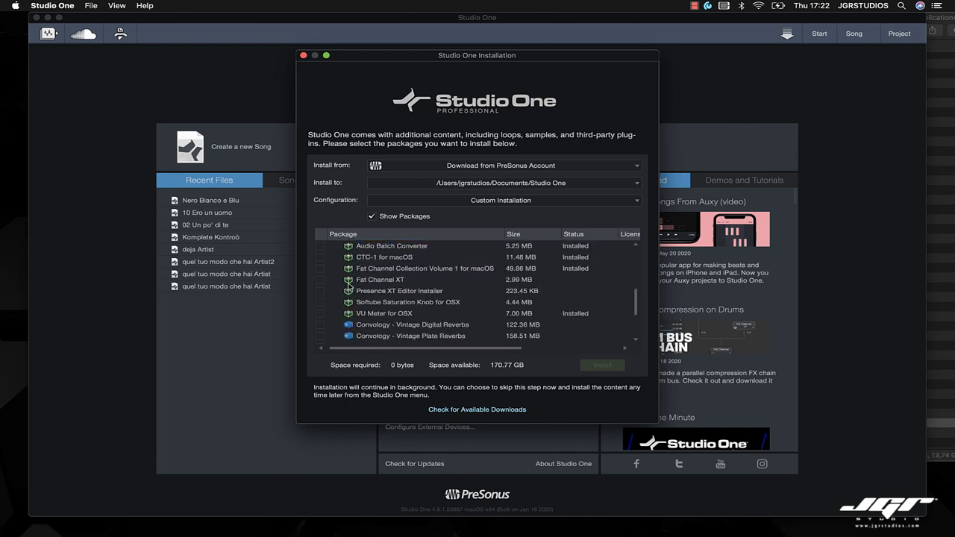
pyautogui.click(349, 283)
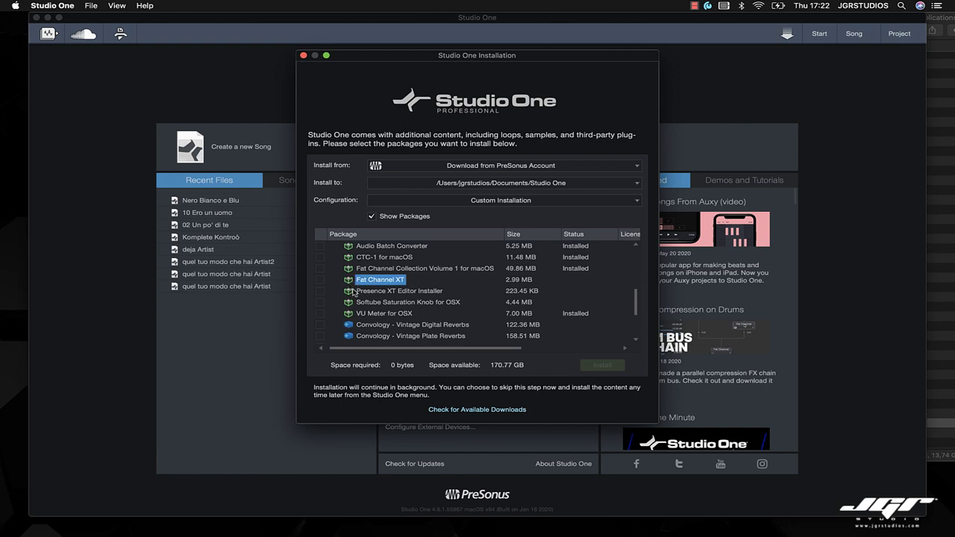
pyautogui.click(354, 293)
pyautogui.scroll(5, 354, 292)
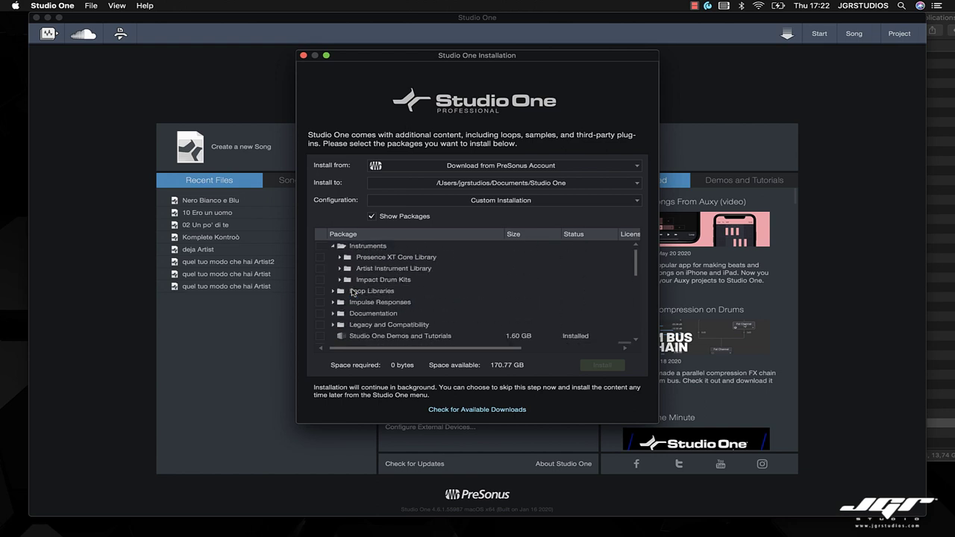
pyautogui.scroll(-5, 353, 292)
# Step: Install the whole My Purchased Items package group from the PreSonus account and review the transfer list
pyautogui.click(321, 269)
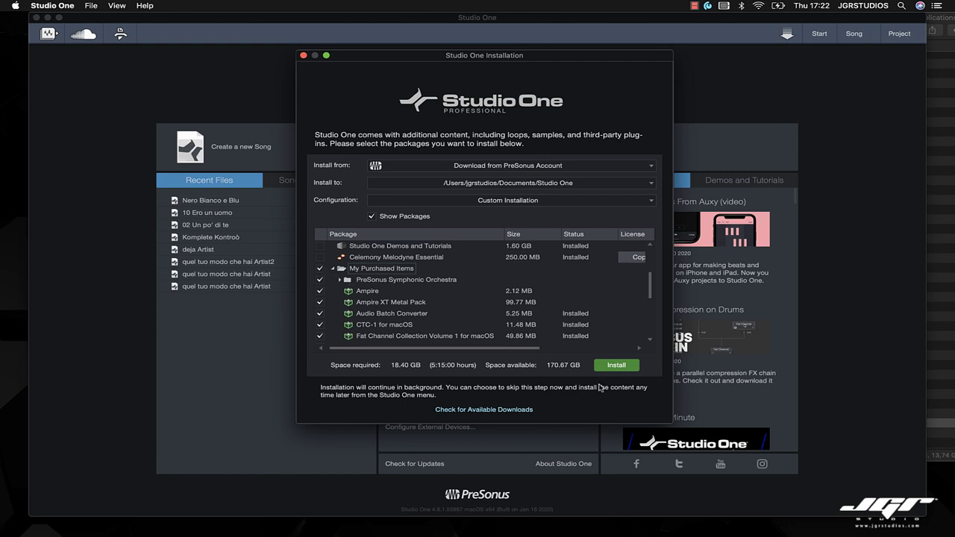
pyautogui.click(627, 367)
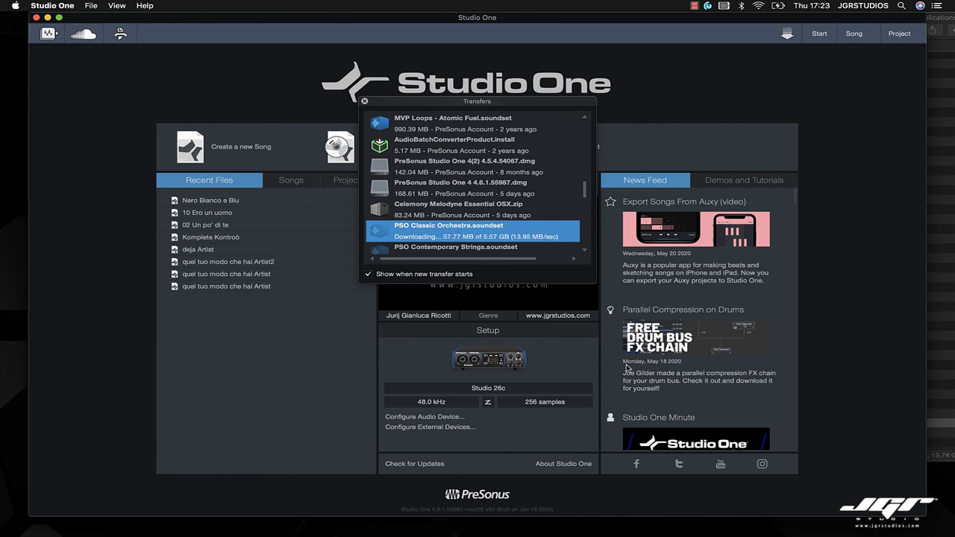
pyautogui.scroll(-10, 536, 216)
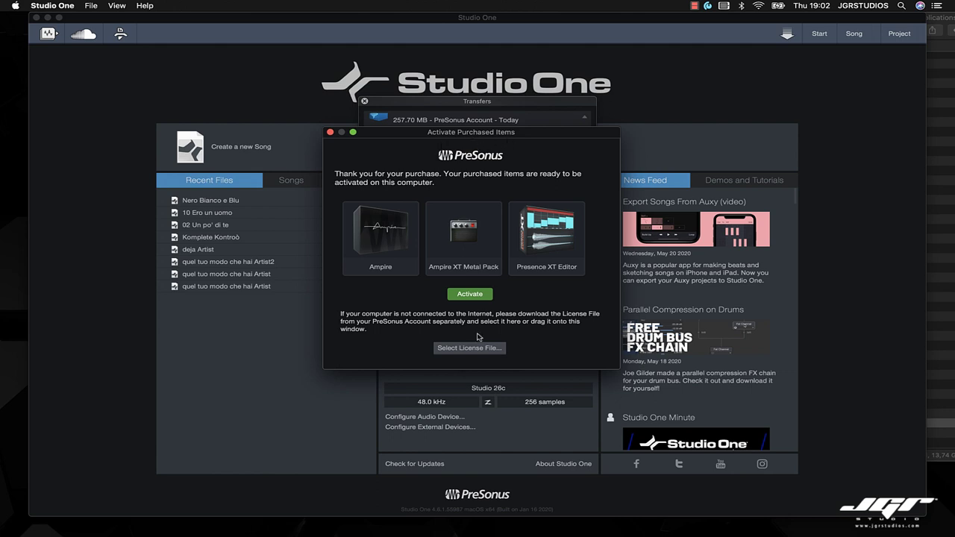
# Step: Activate the purchased items, including Ampire, Ampire XT Metal Pack, Presence XT Editor and the eBass sound sets, and restart Studio One
pyautogui.click(461, 296)
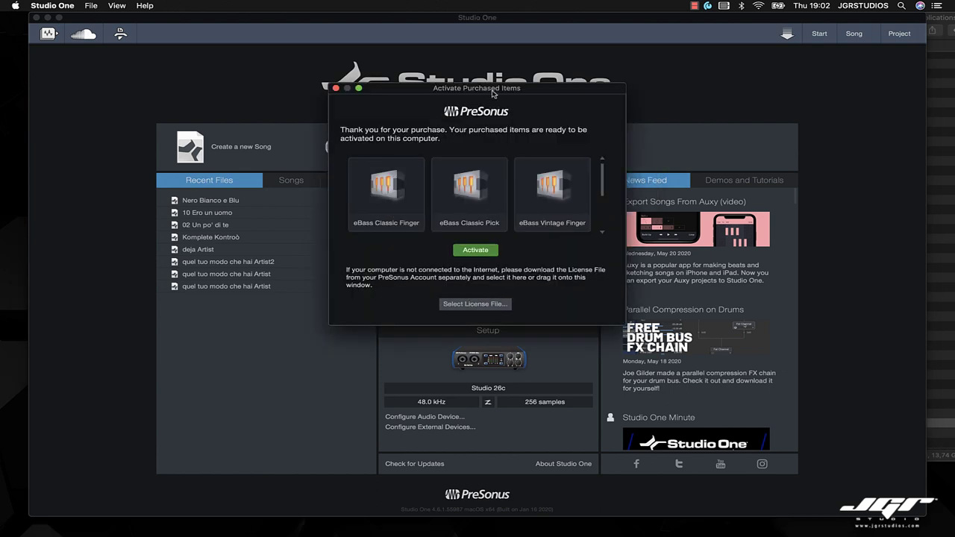
pyautogui.moveTo(494, 95); pyautogui.dragTo(492, 108)
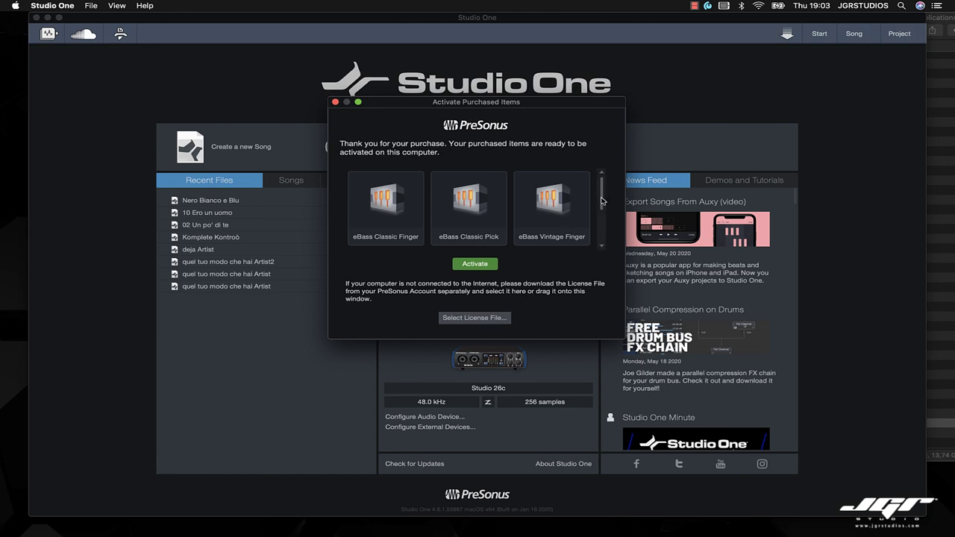
pyautogui.moveTo(603, 200)
pyautogui.mouseDown()
pyautogui.moveTo(603, 219)
pyautogui.moveTo(600, 189)
pyautogui.mouseUp()
pyautogui.click(475, 264)
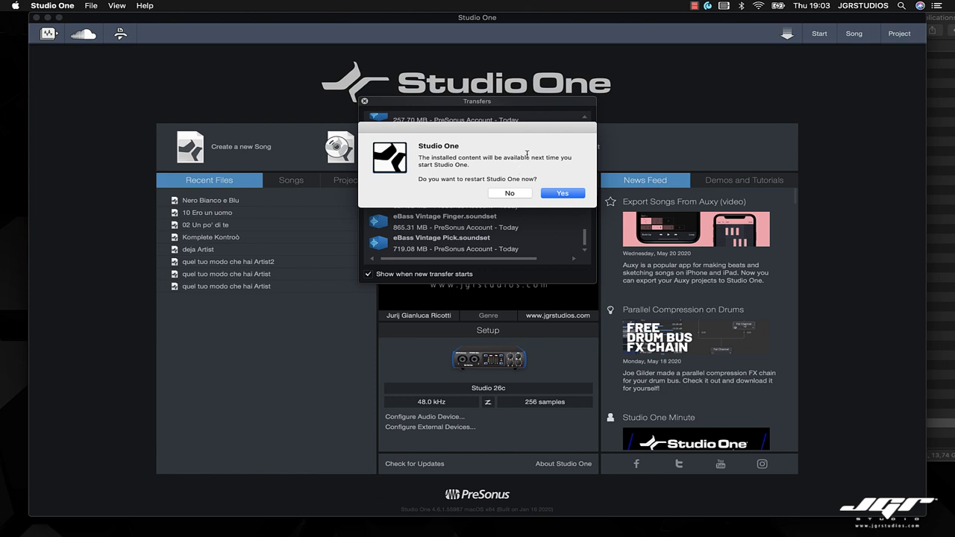
pyautogui.click(563, 195)
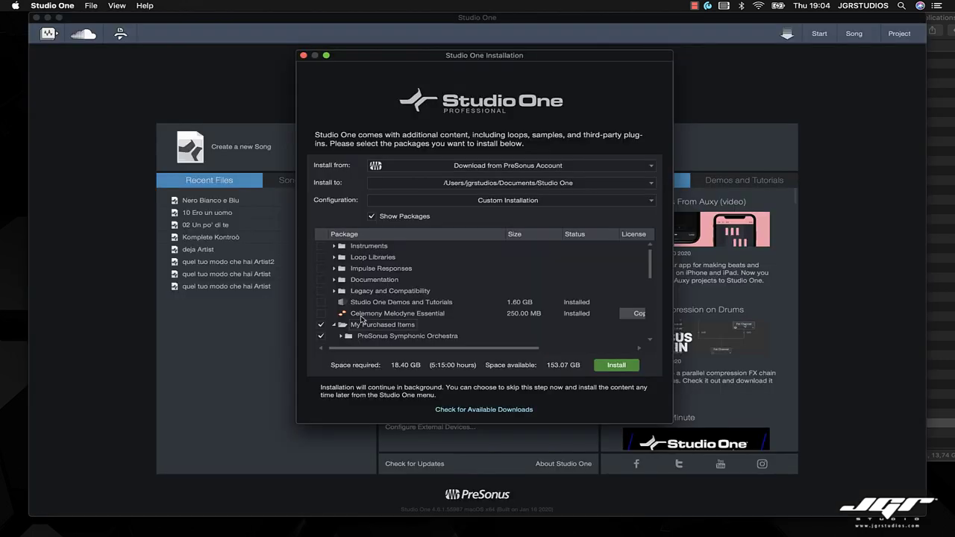
# Step: Check the installation status of every package in My Purchased Items, including Fat Channel XT, and close the installation window
pyautogui.scroll(-3, 361, 320)
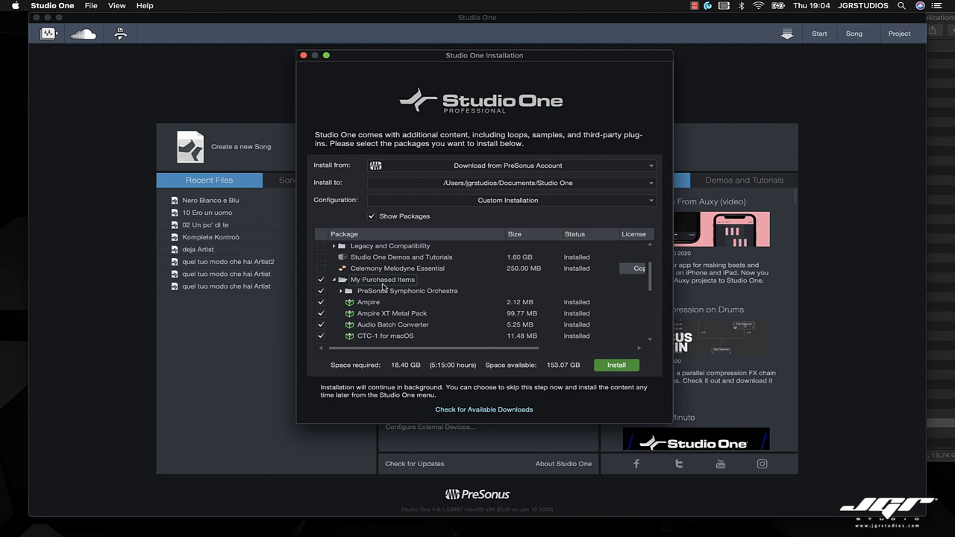
pyautogui.scroll(-10, 383, 288)
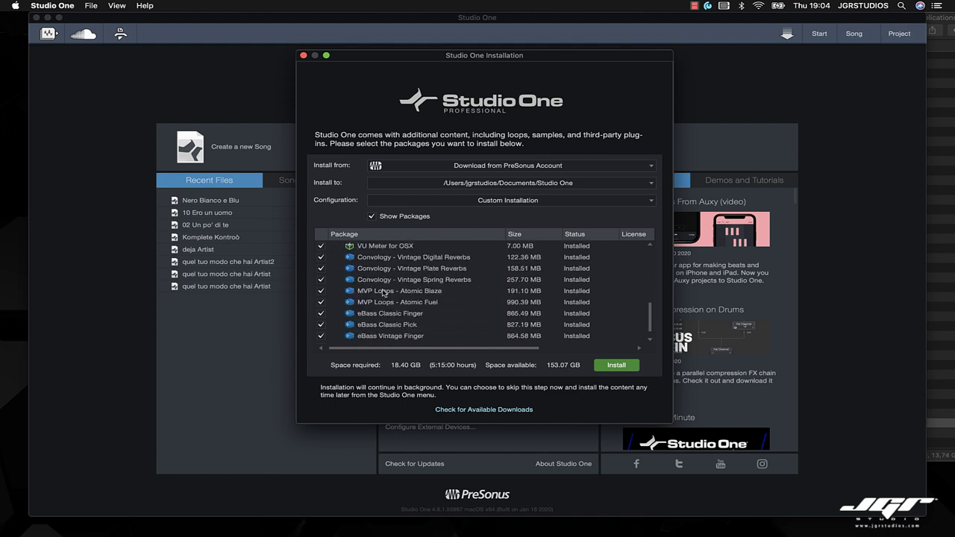
pyautogui.hscroll(1, 384, 294)
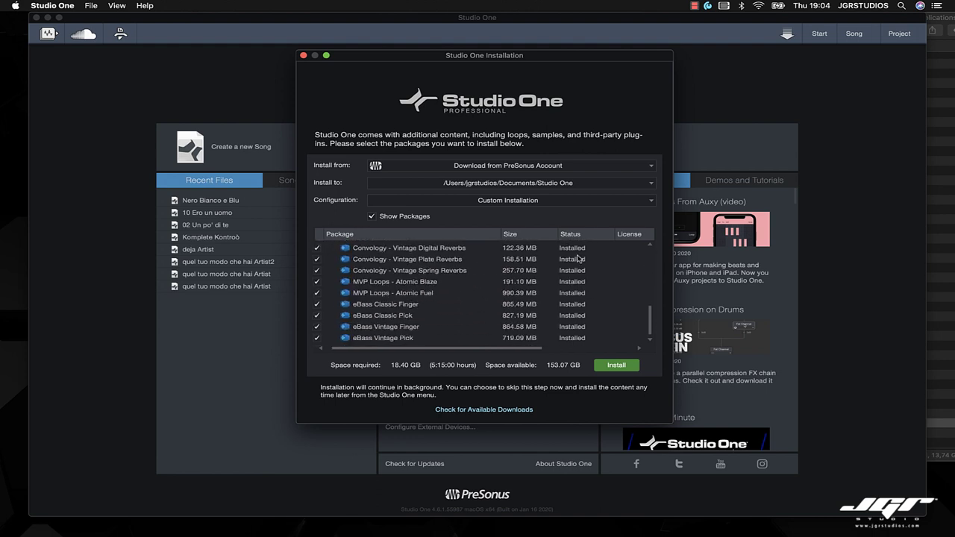
pyautogui.hscroll(1, 581, 278)
pyautogui.scroll(10, 580, 277)
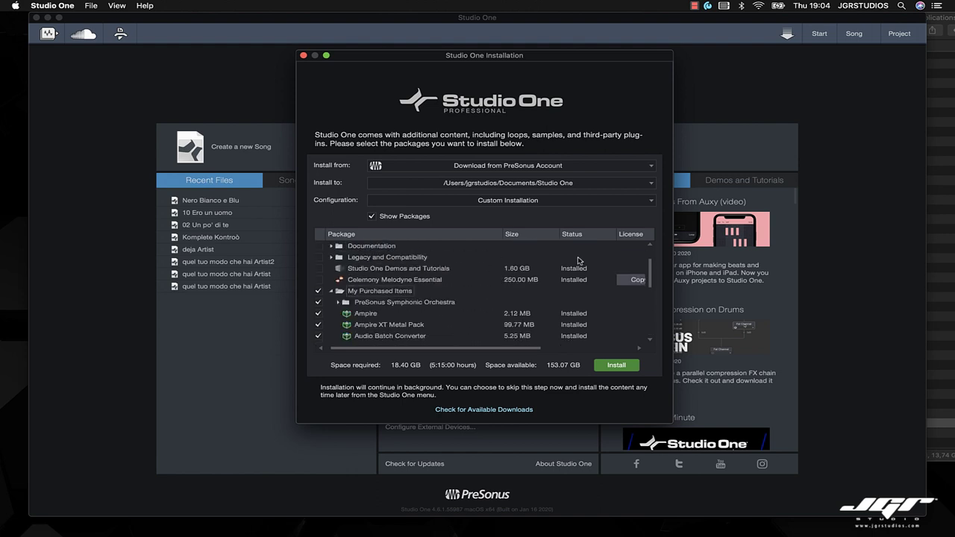
pyautogui.scroll(-3, 579, 261)
pyautogui.scroll(-3, 418, 292)
pyautogui.click(382, 292)
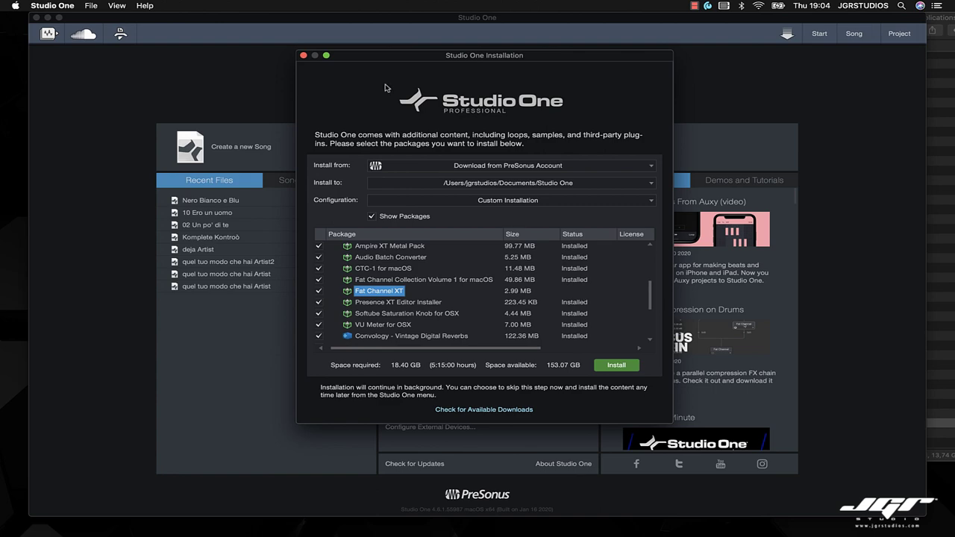
pyautogui.click(303, 56)
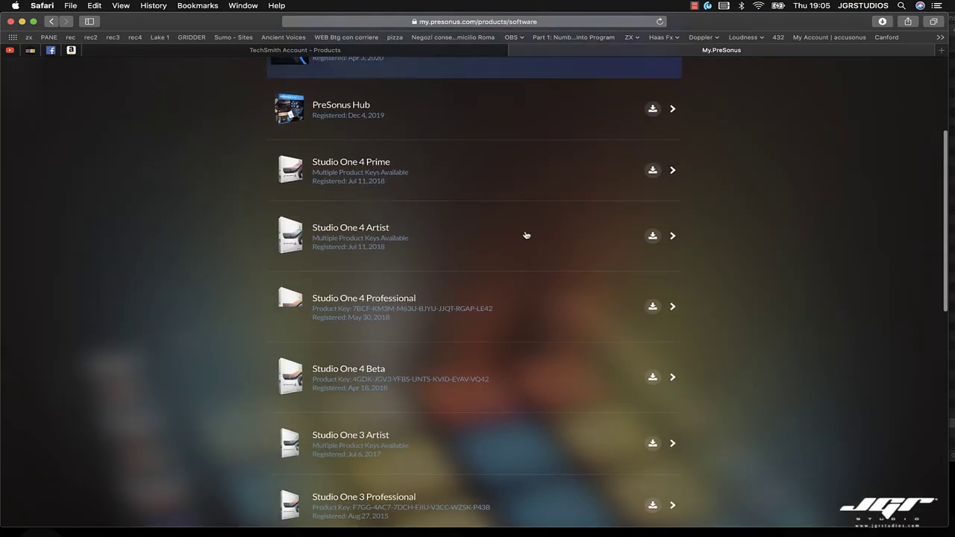
# Step: Download PreSonus Hub from the software products page of the PreSonus account in Safari and open PreSonus Hub.dmg
pyautogui.scroll(-1, 525, 235)
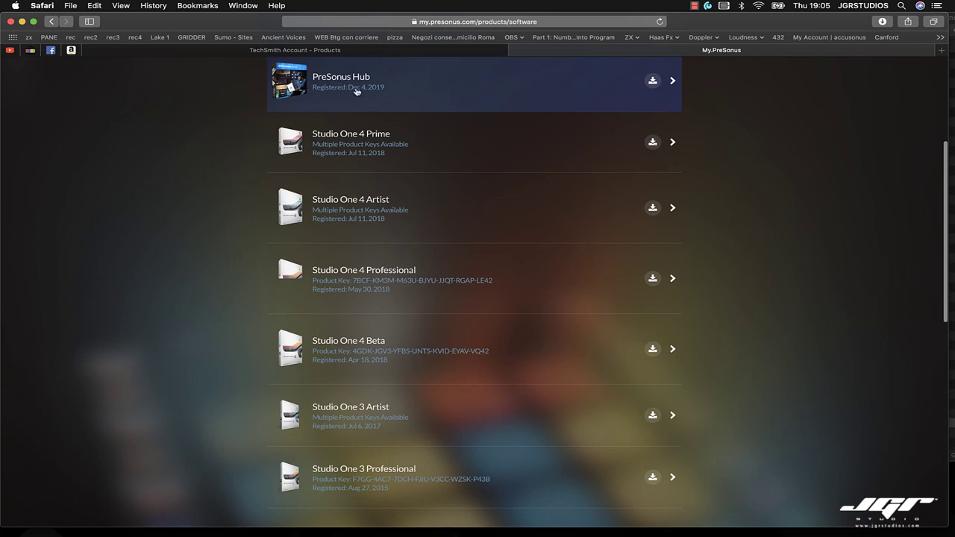
pyautogui.click(652, 81)
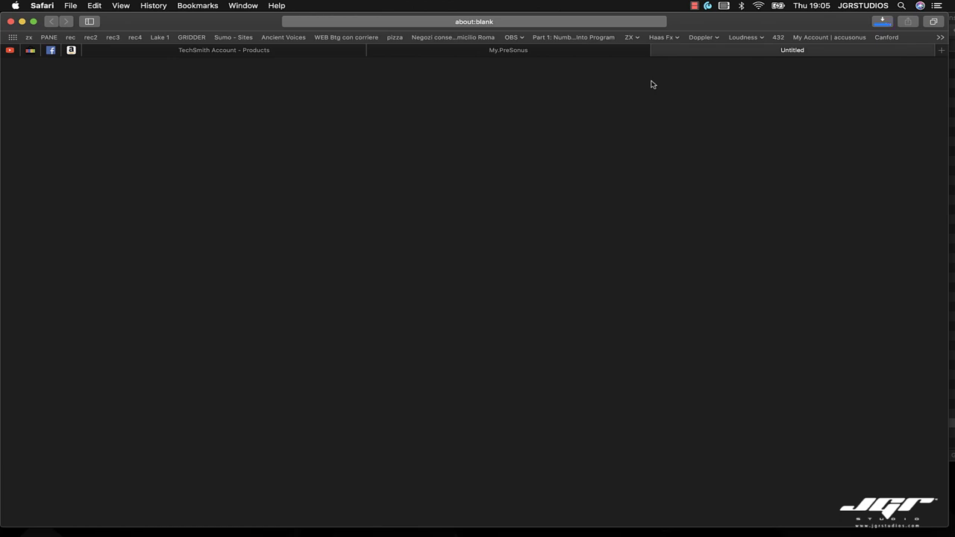
pyautogui.click(882, 22)
pyautogui.doubleClick(827, 64)
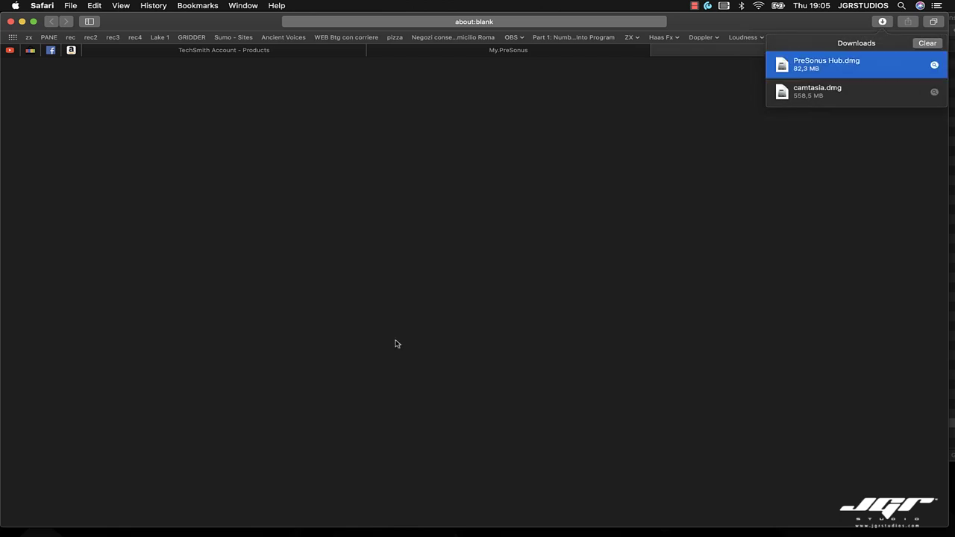
# Step: Run PreSonus Hub.pkg and install PreSonus Hub with the VST3, Audio Unit and AAX packages
pyautogui.click(402, 134)
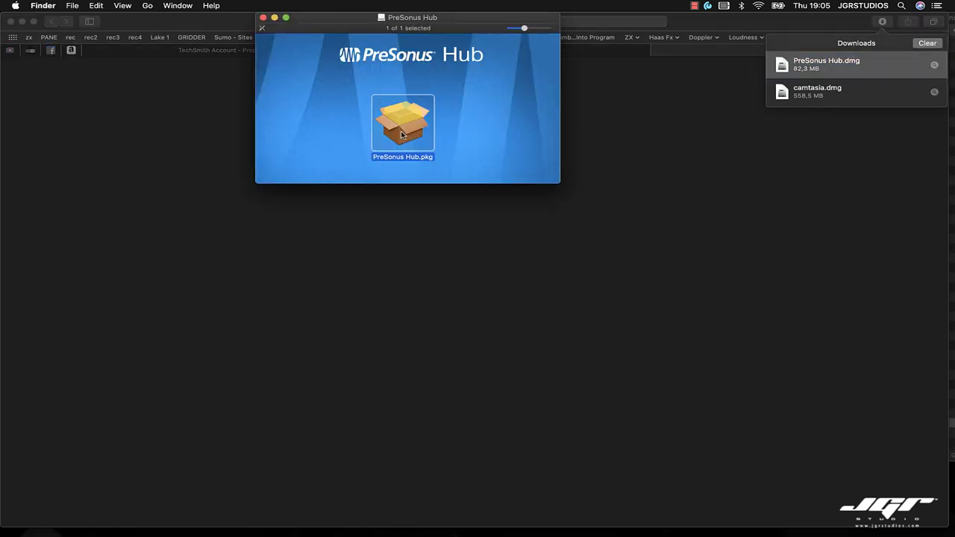
pyautogui.doubleClick(408, 124)
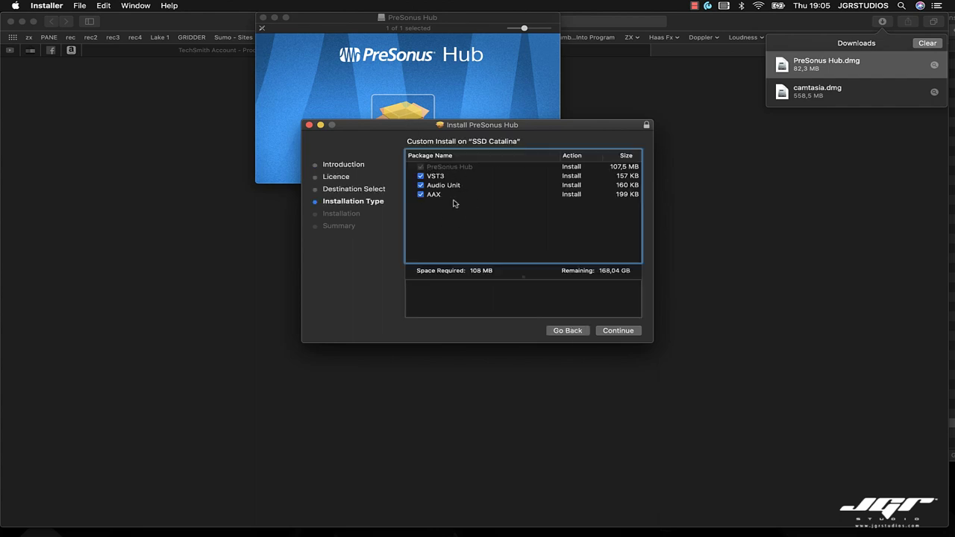
pyautogui.click(618, 330)
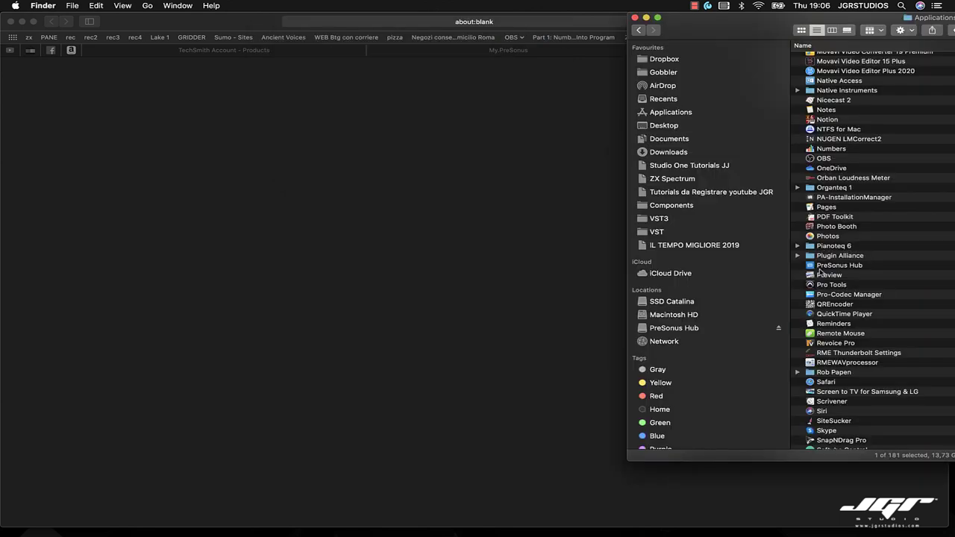
# Step: Launch PreSonus Hub from the Applications folder, enlarge the Installed Items area and authorize this computer
pyautogui.doubleClick(811, 266)
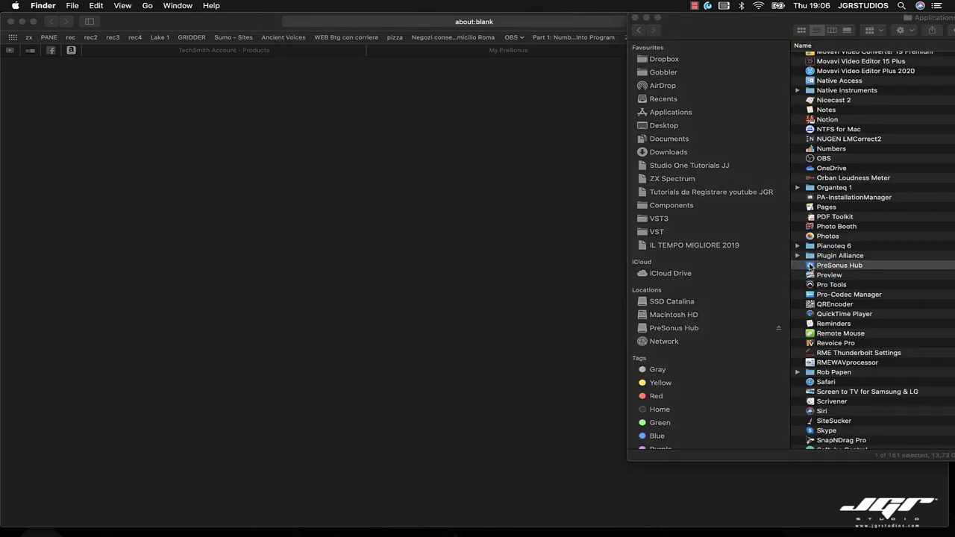
pyautogui.moveTo(719, 468); pyautogui.dragTo(736, 500)
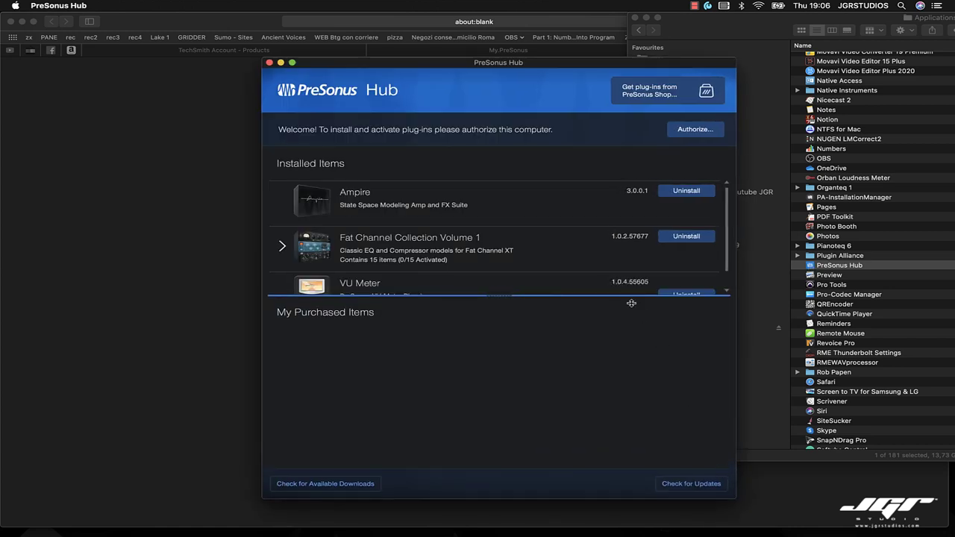
pyautogui.moveTo(621, 295); pyautogui.dragTo(619, 359)
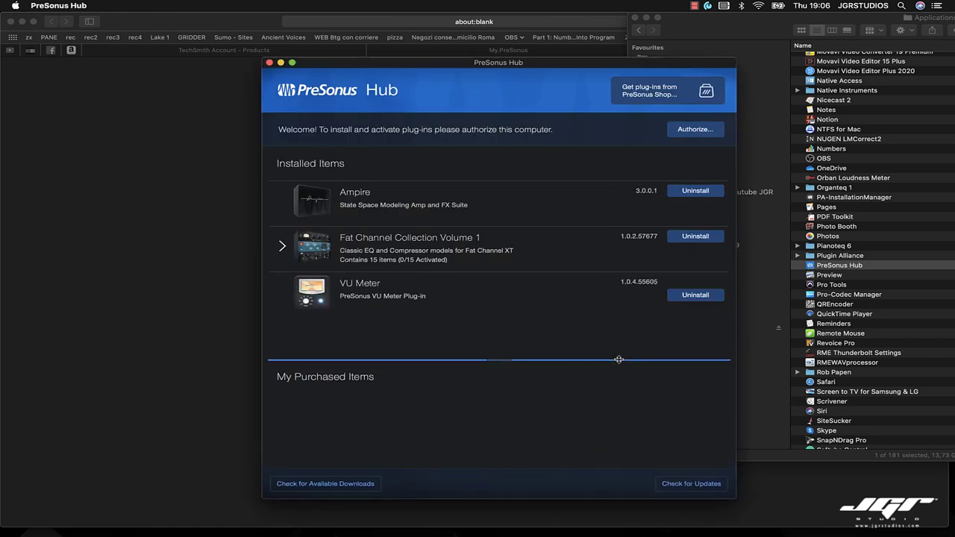
pyautogui.click(695, 130)
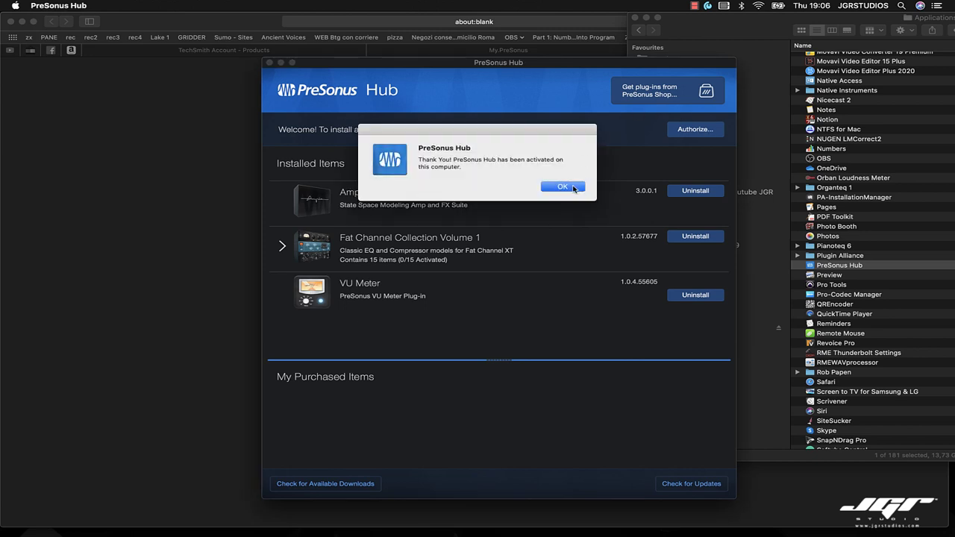
# Step: Dismiss the activation message and review the compressor and EQ models contained in Fat Channel Collection Volume 1 under Installed Items
pyautogui.click(563, 186)
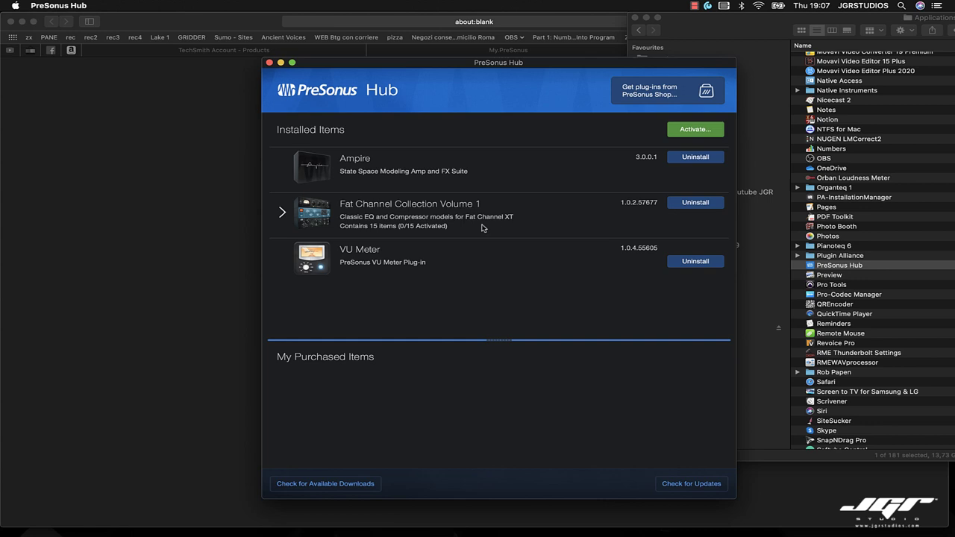
pyautogui.click(284, 214)
pyautogui.scroll(-5, 286, 216)
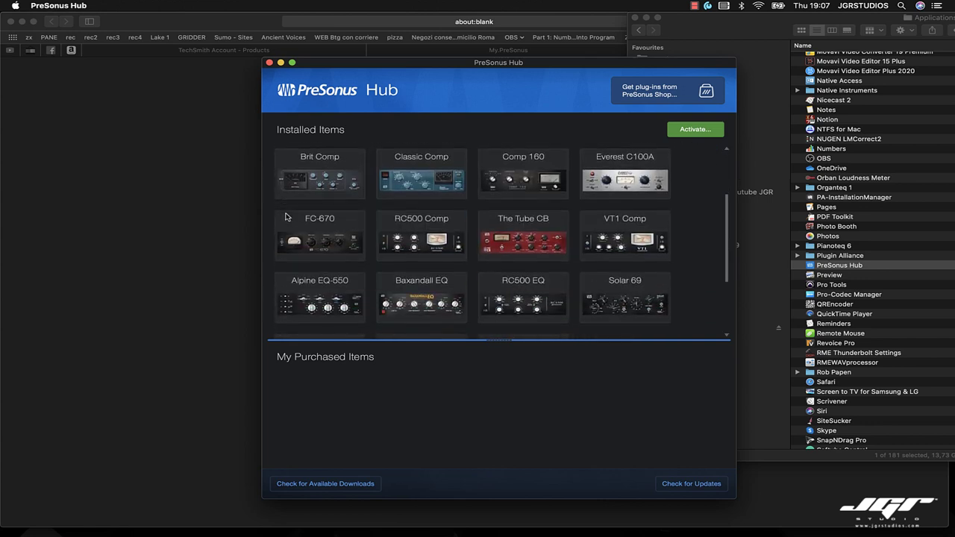
pyautogui.scroll(5, 286, 212)
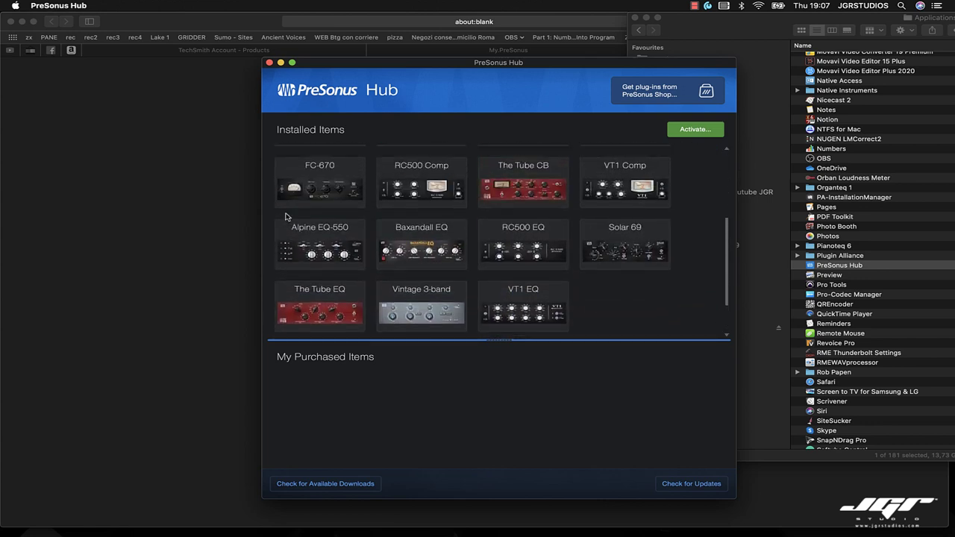
pyautogui.click(282, 187)
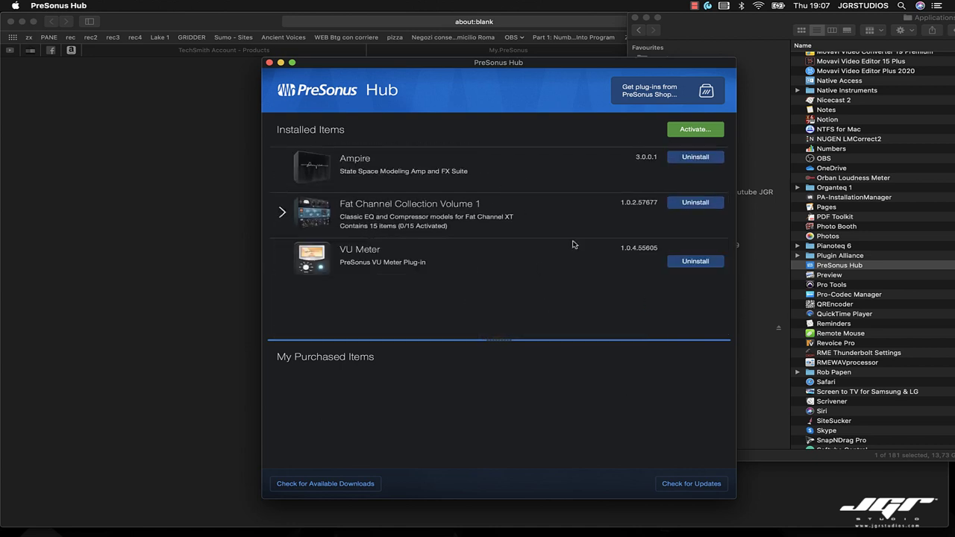
# Step: Check PreSonus Hub for updates, allowing keychain access with the login keychain password
pyautogui.click(691, 485)
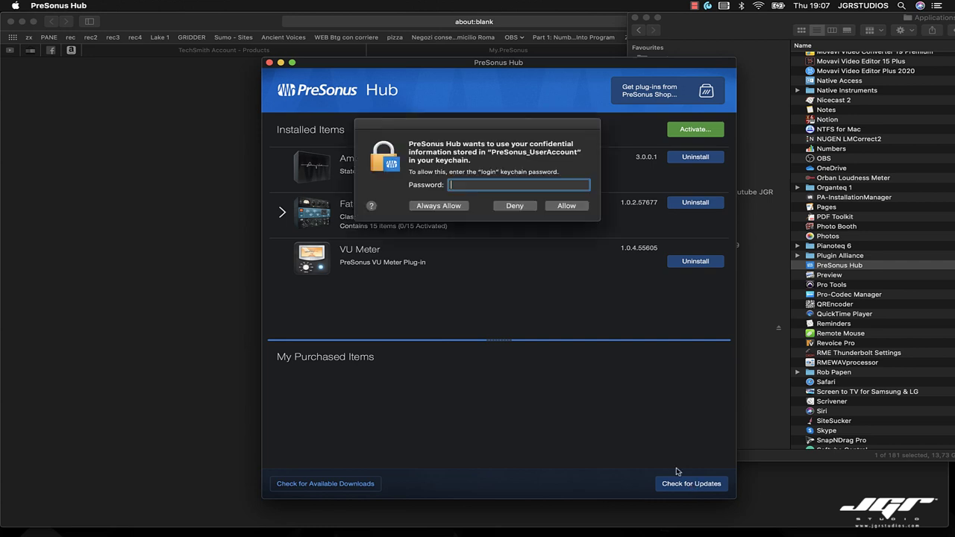
pyautogui.press('Return')
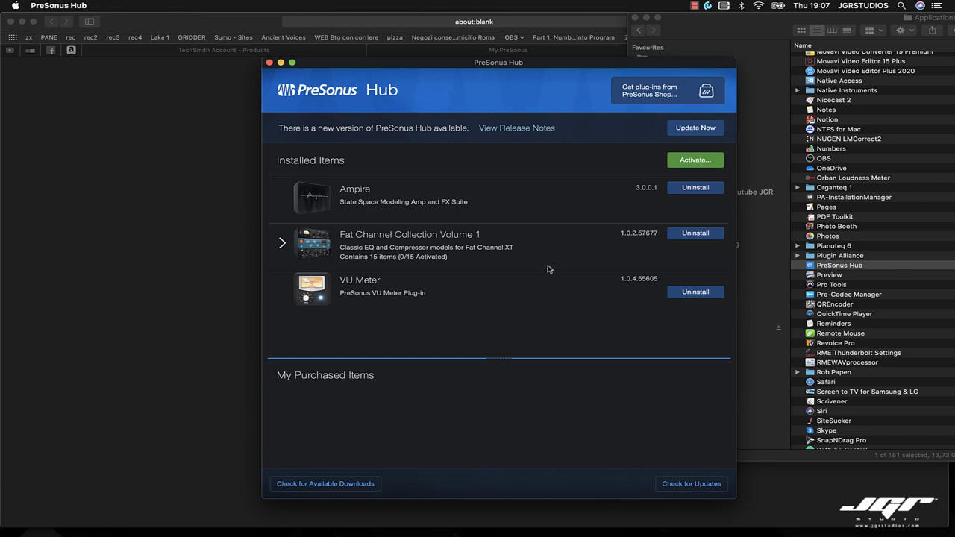
# Step: Switch to Studio One, create a new Empty Song at 48.0 kHz and 24 Bit, and show the mixing console
pyautogui.click(498, 521)
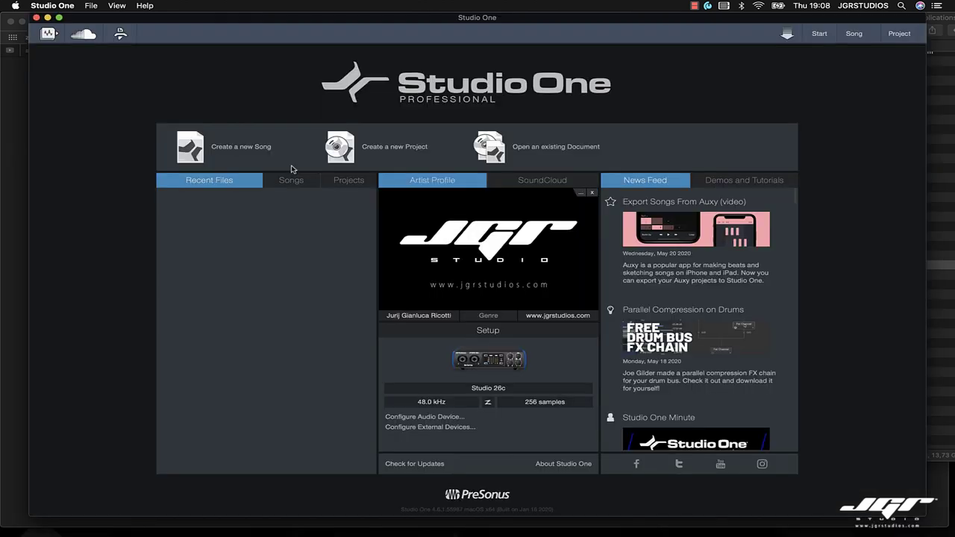
pyautogui.click(242, 147)
pyautogui.click(672, 375)
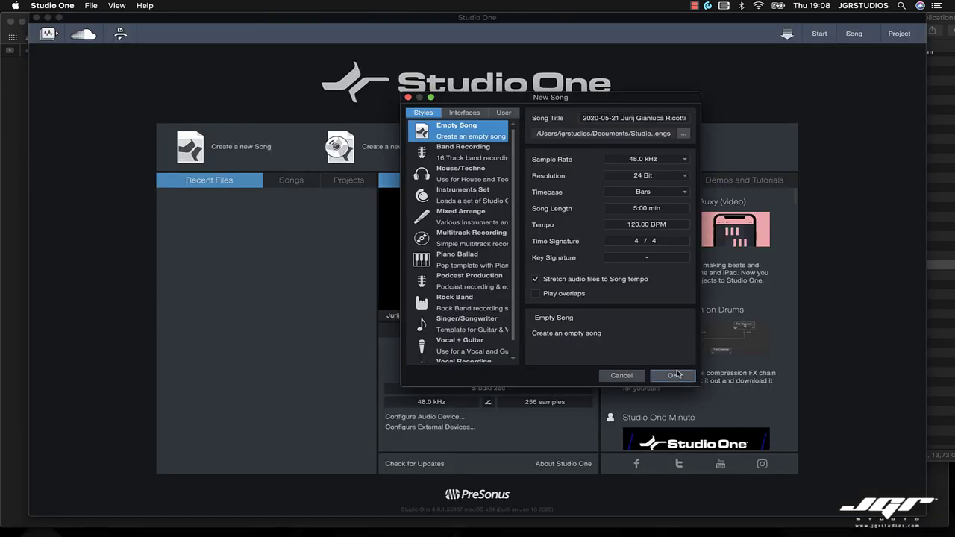
pyautogui.press('F3')
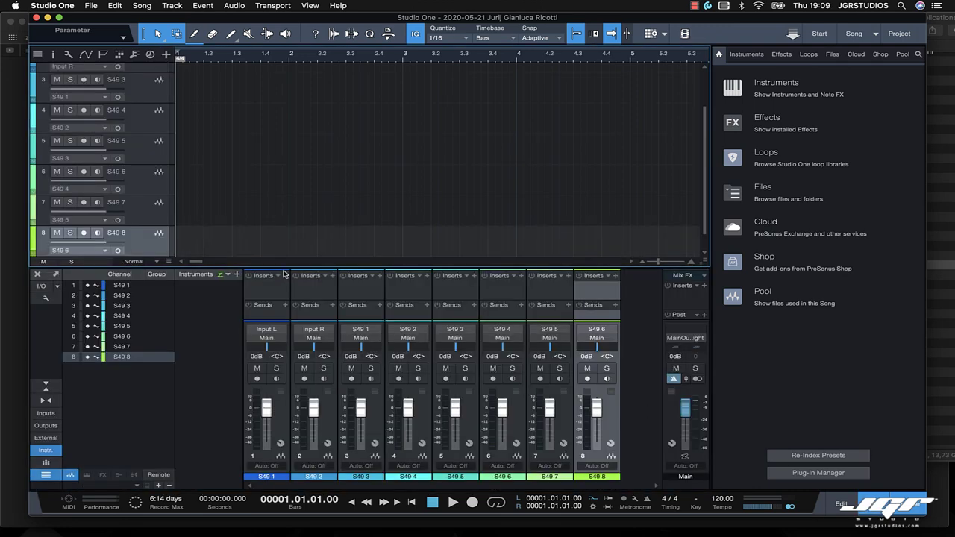
# Step: Insert PreSonus Ampire on channel S49 1, select the Metal Clean amp model and close the plug-in window
pyautogui.click(285, 276)
pyautogui.scroll(-10, 360, 389)
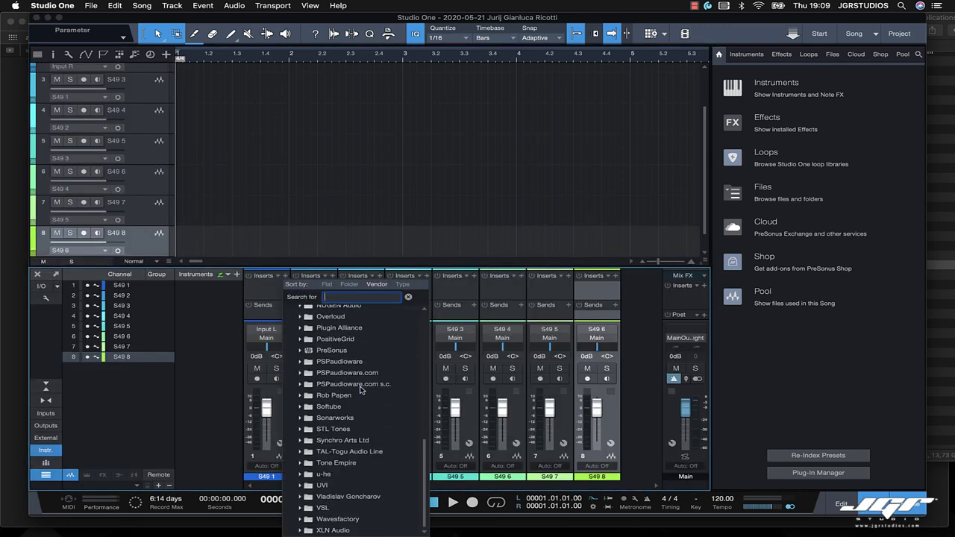
pyautogui.click(338, 352)
pyautogui.click(336, 358)
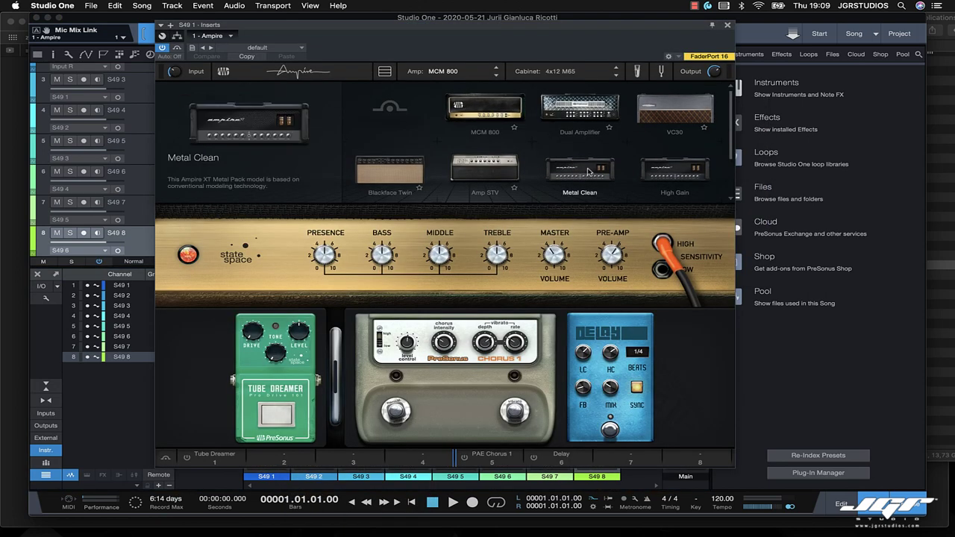
pyautogui.click(588, 171)
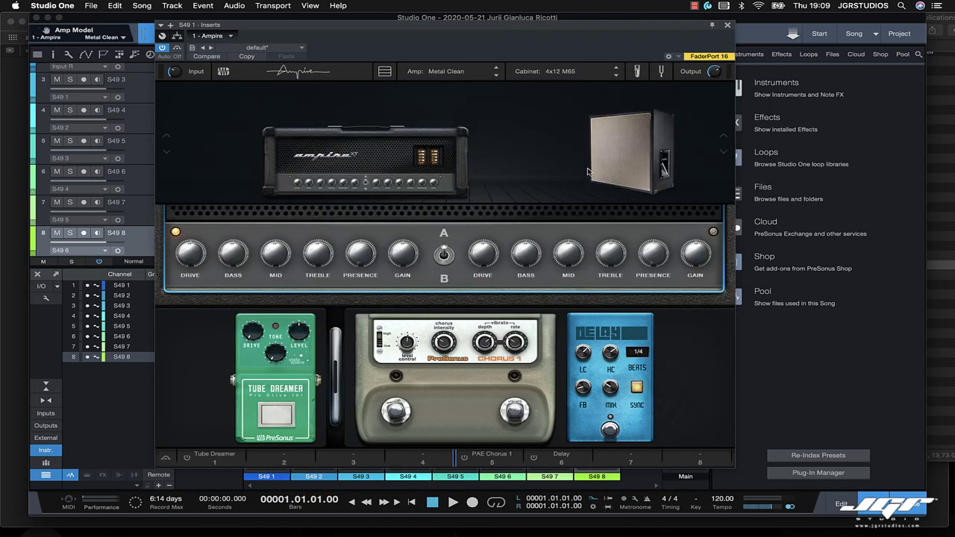
pyautogui.click(728, 26)
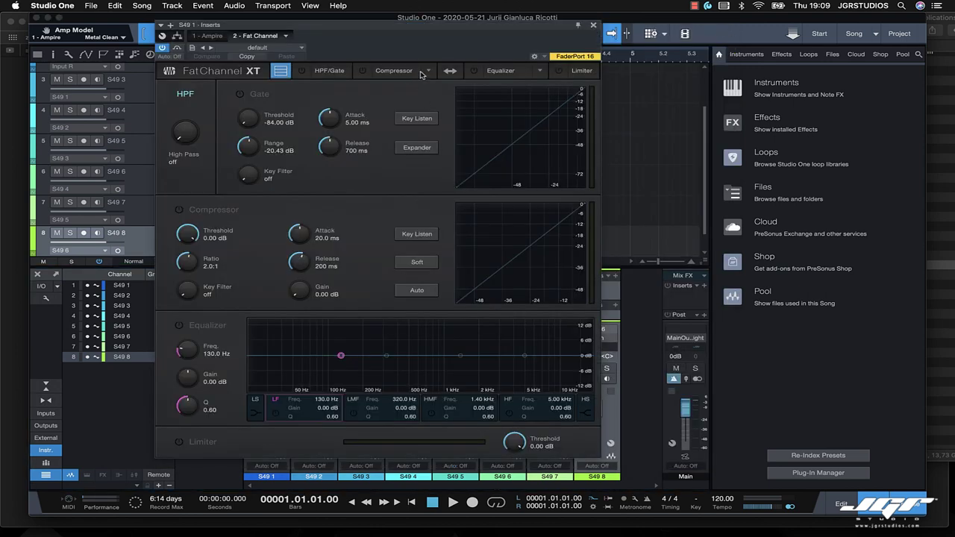
# Step: In Fat Channel XT on channel S49 1, select The Tube CB compressor and the Solar 69 equalizer
pyautogui.click(422, 72)
pyautogui.scroll(-3, 418, 131)
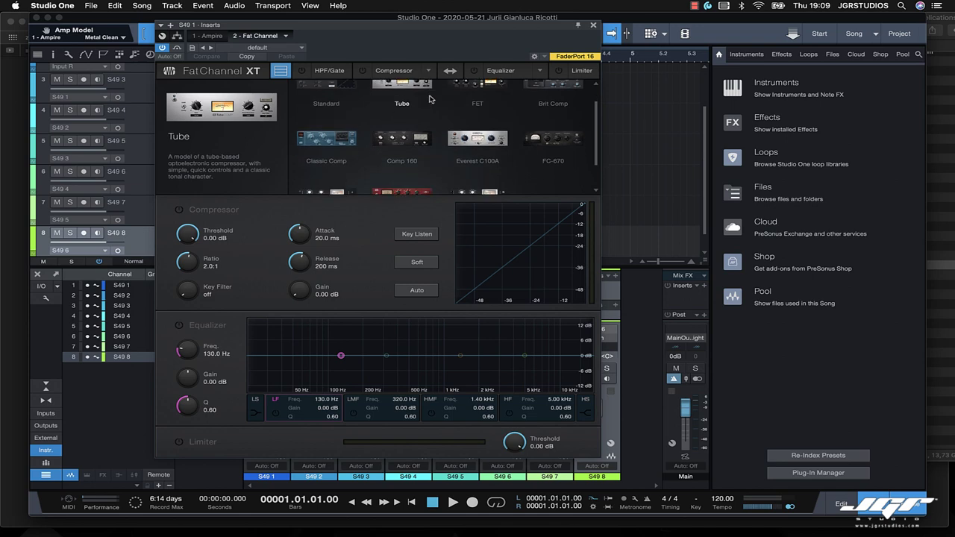
pyautogui.click(404, 162)
pyautogui.click(404, 161)
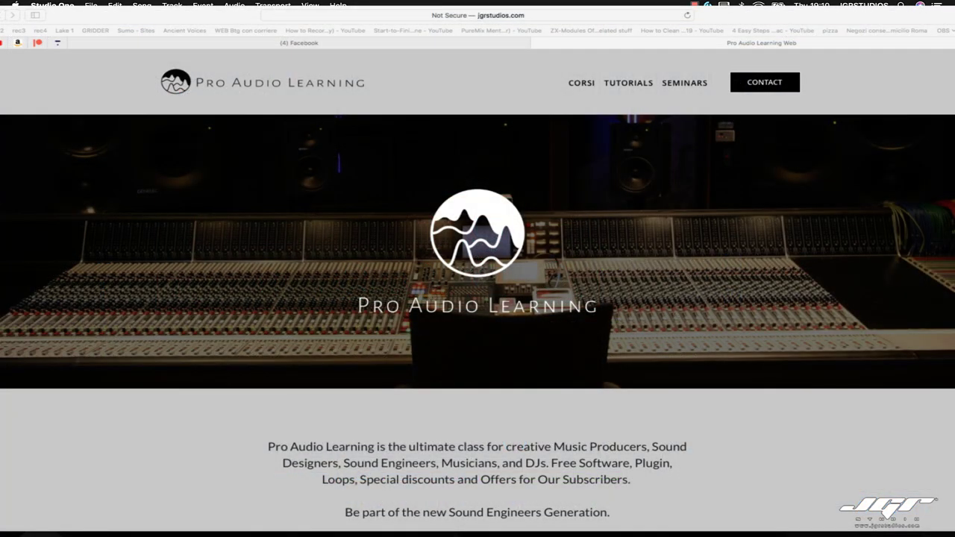
pyautogui.click(695, 5)
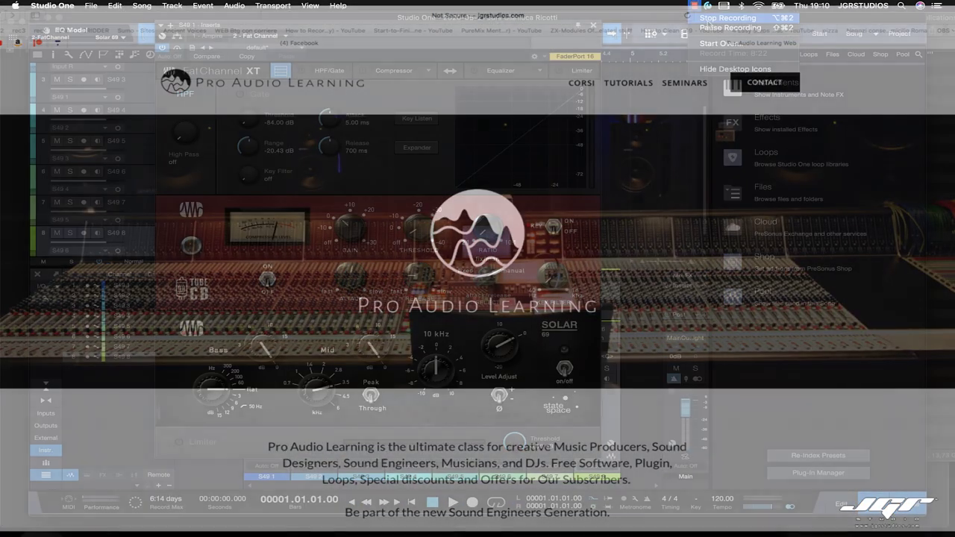